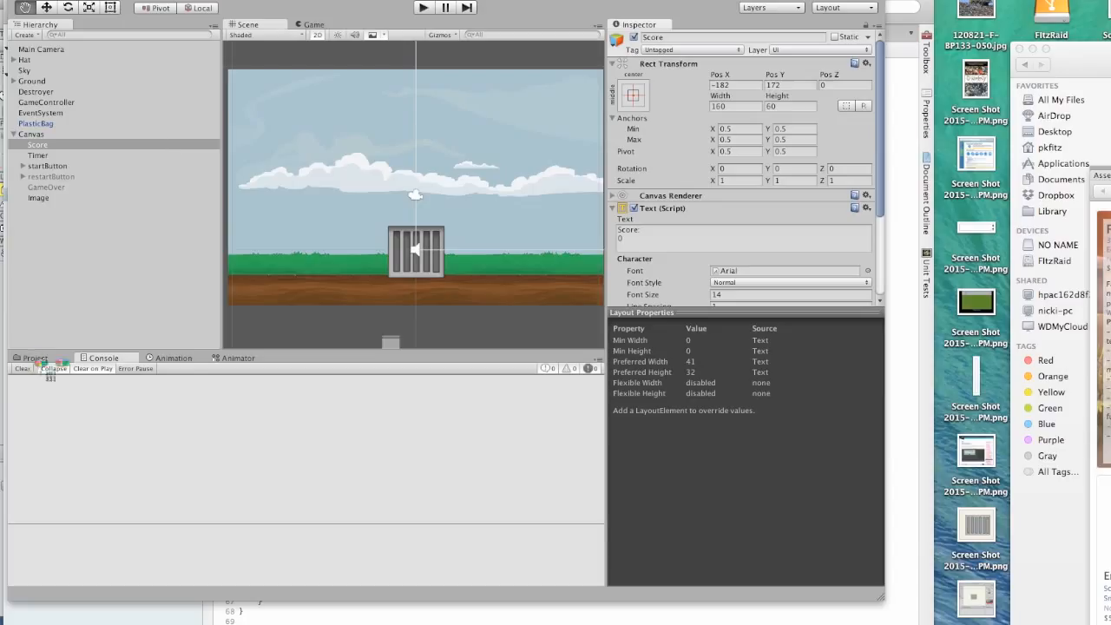
Show the project's Sprites folder and switch to Finder to open the AnimeAssets folder inside ScreenCastDemo.
click(32, 358)
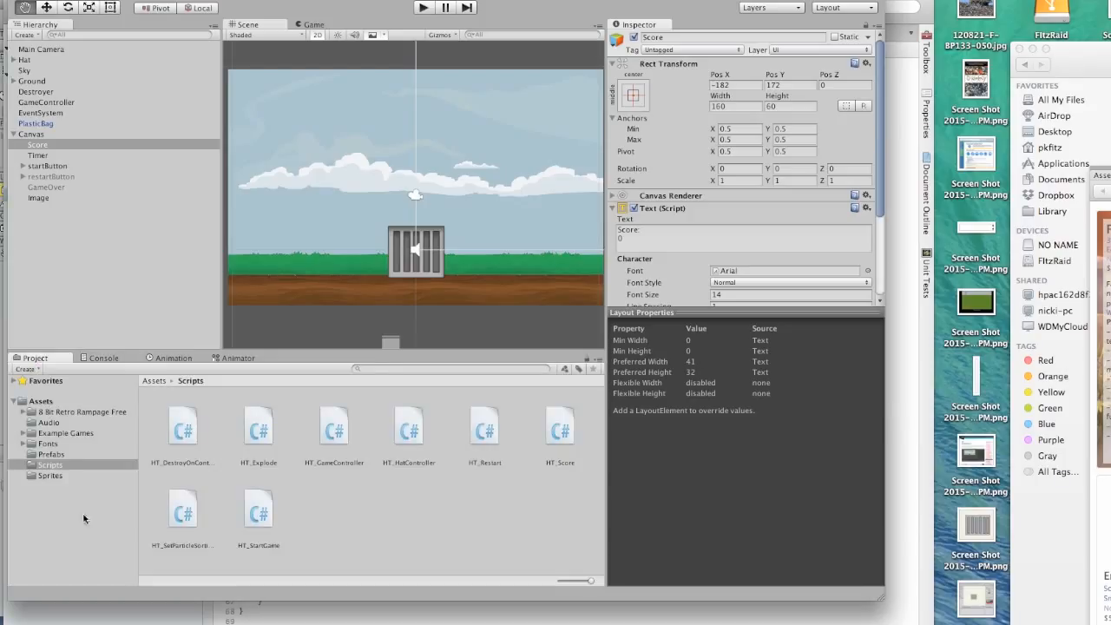
click(53, 475)
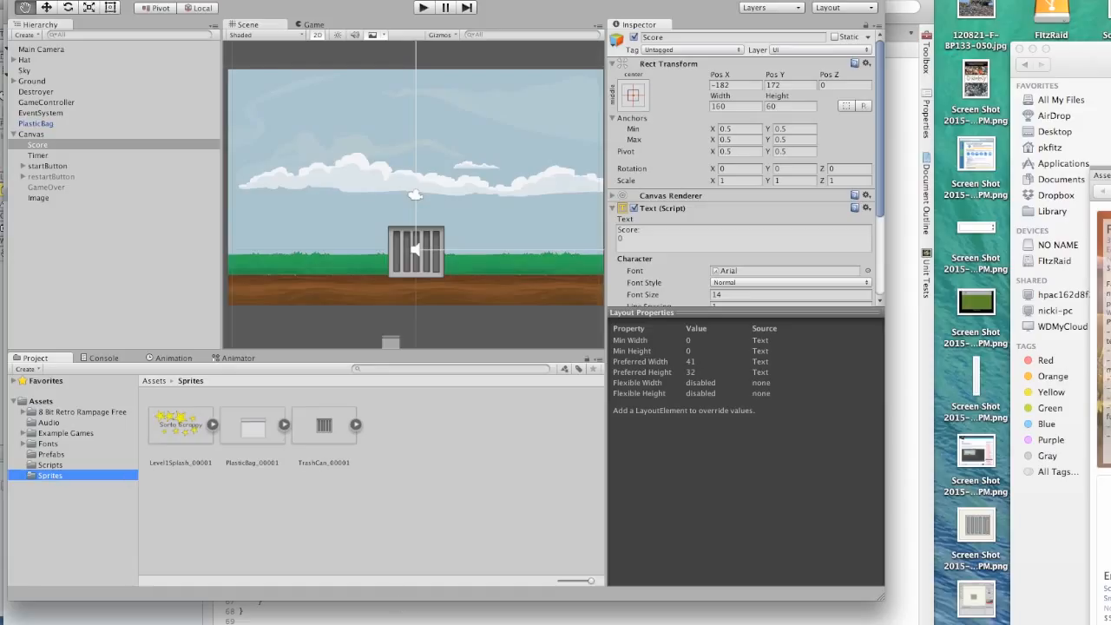
key(super+Tab)
drag(1110, 63, 365, 15)
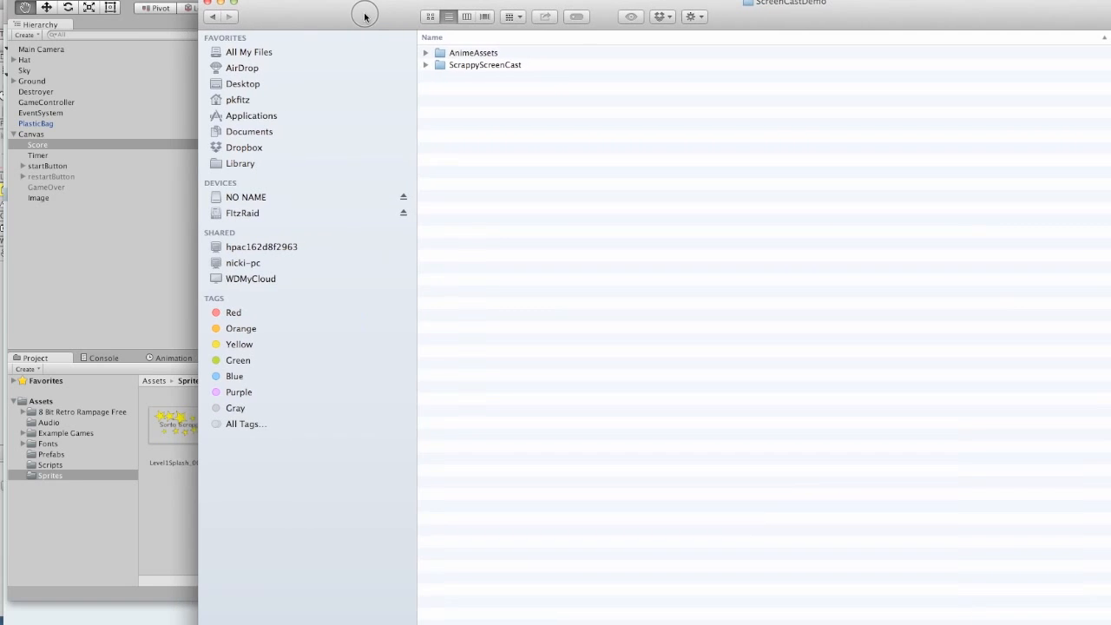
click(474, 67)
double_click(474, 67)
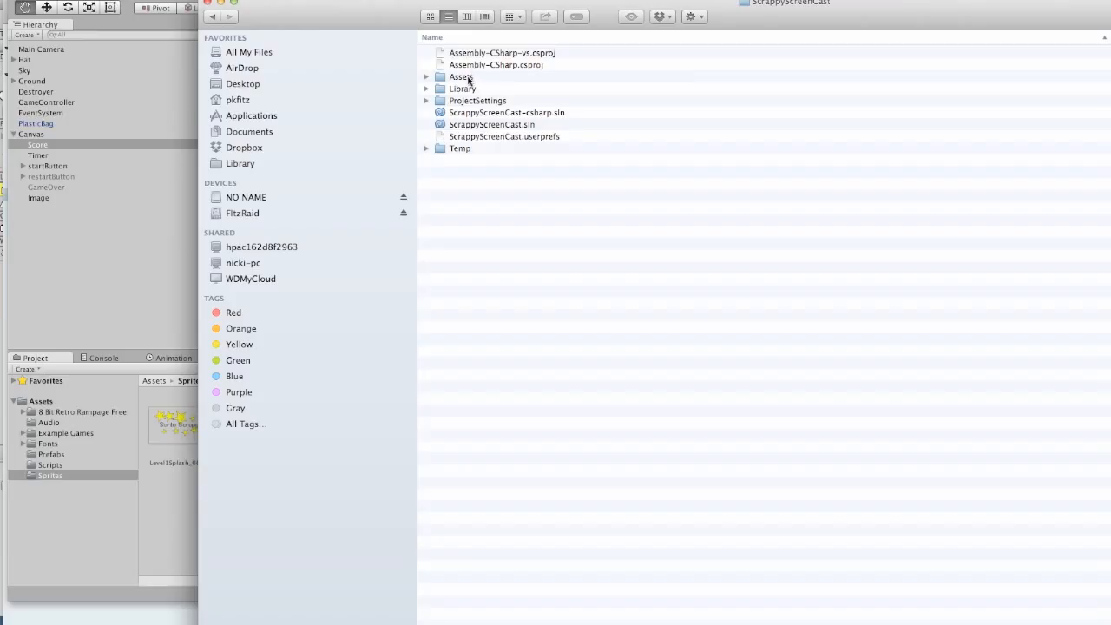
click(213, 17)
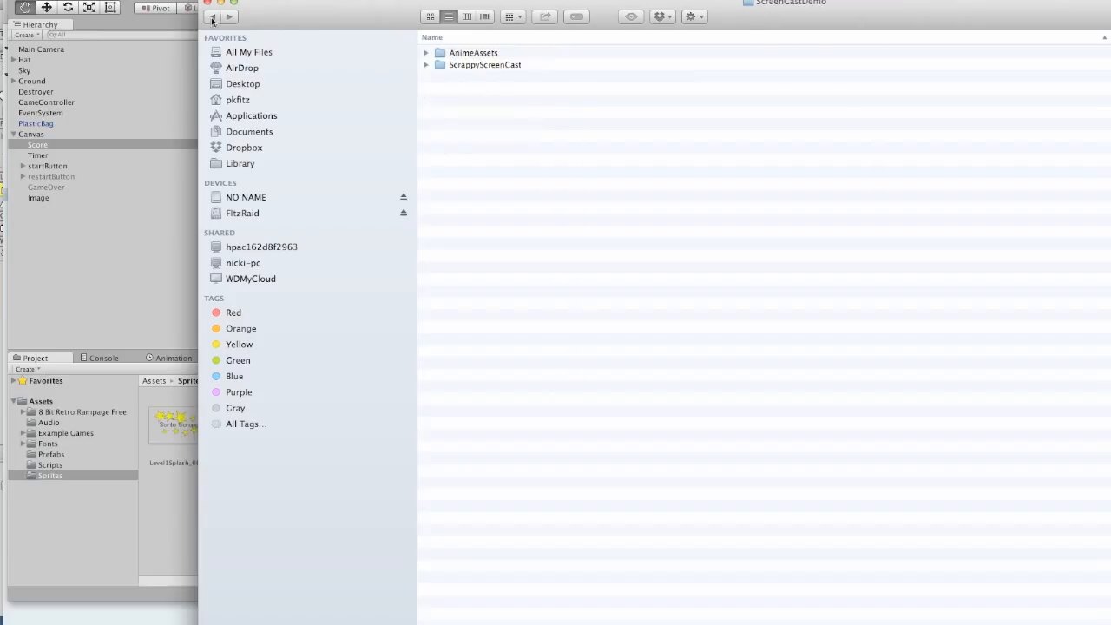
double_click(476, 53)
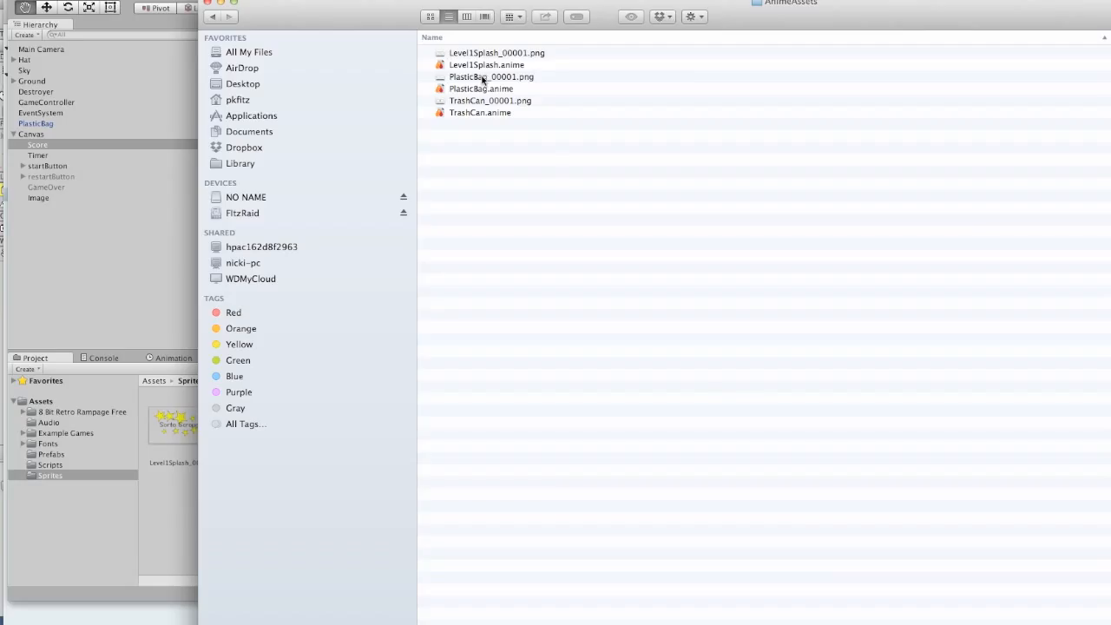
Switch to the web browser and search for "kids bedroom photo".
key(super+Tab)
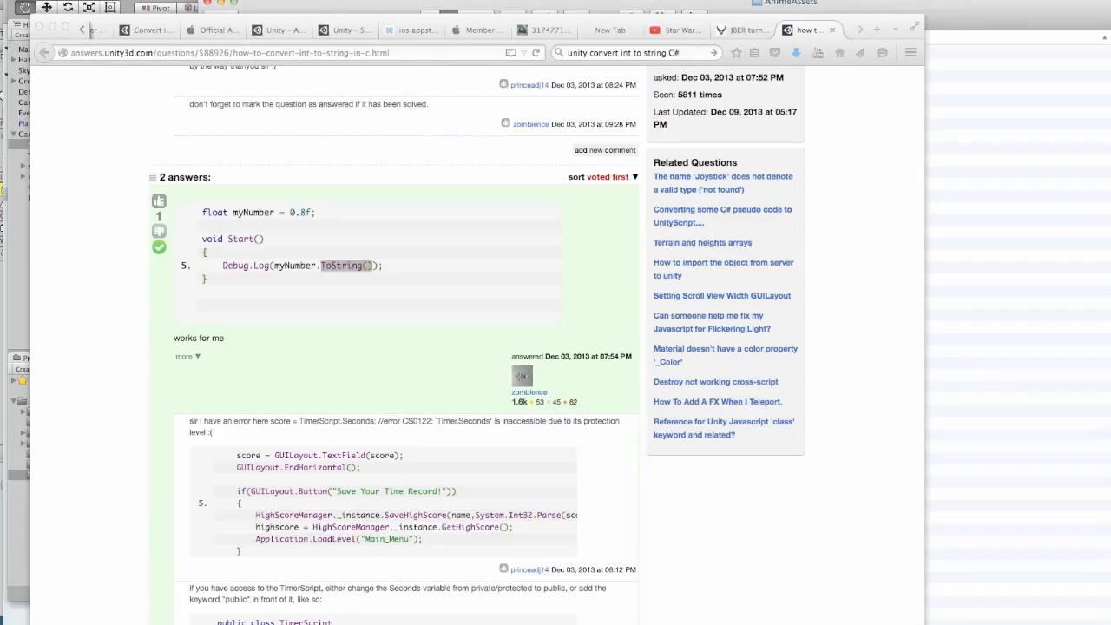
click(687, 52)
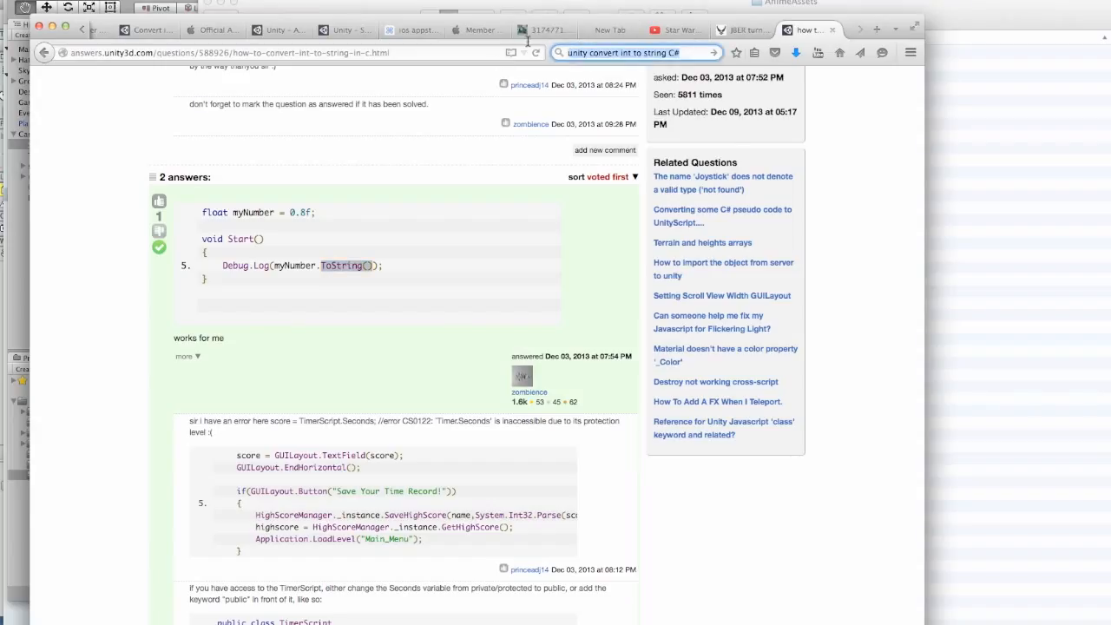
text(bedroom)
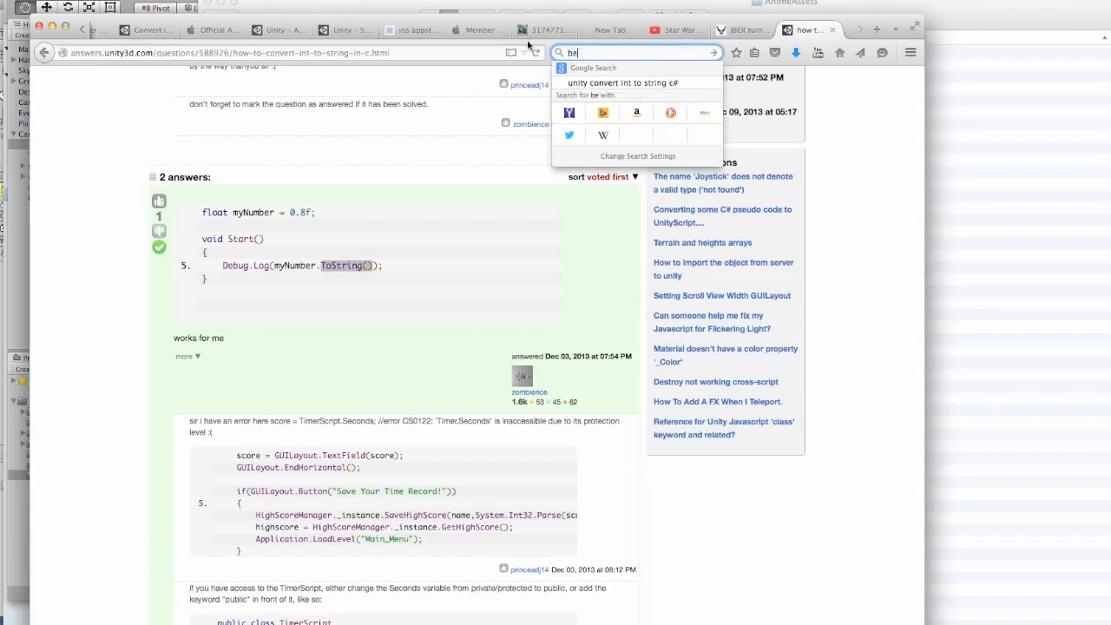
key(BackSpace)
key(BackSpace)
key(BackSpace)
key(BackSpace)
key(BackSpace)
key(BackSpace)
key(BackSpace)
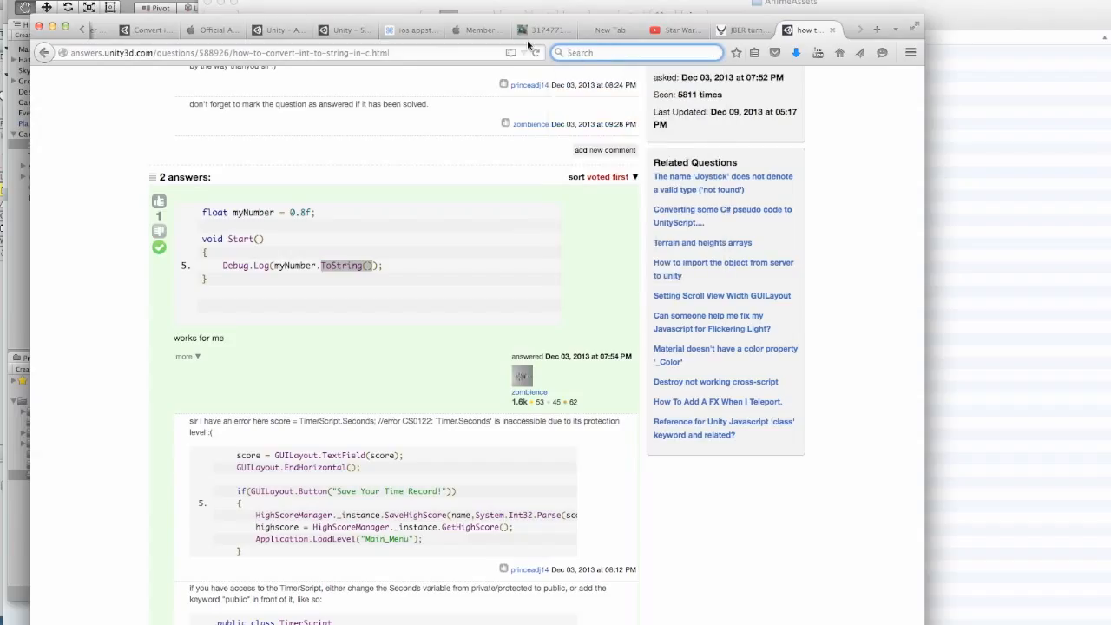
text(kids bedroom)
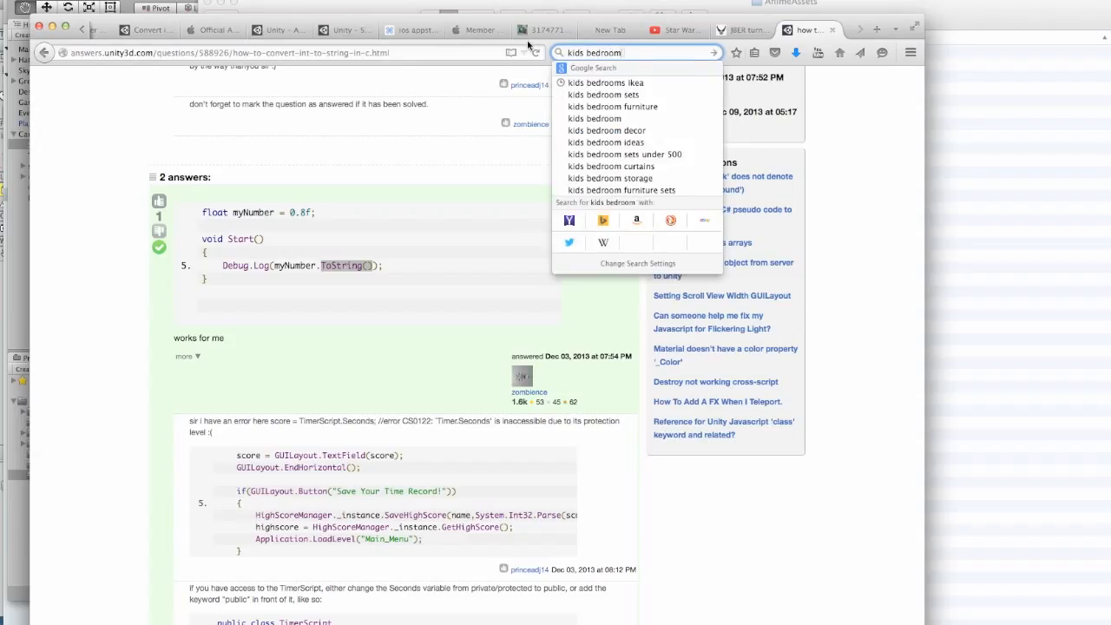
text( photo)
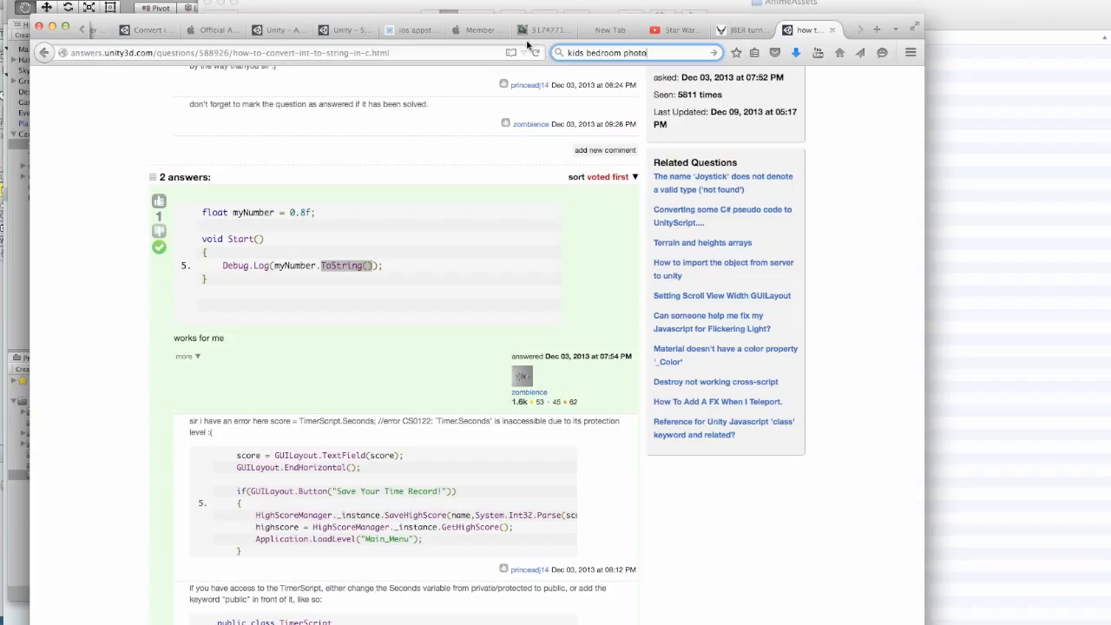
key(Return)
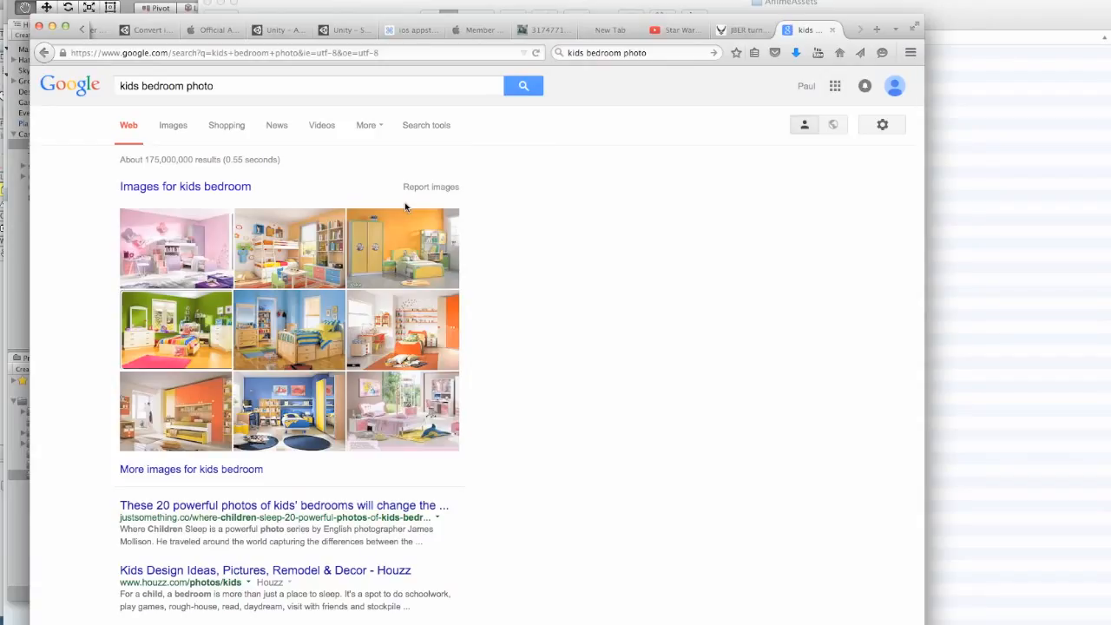
Refine the web search to "messy kids bedroom photo".
click(120, 86)
text(mess y)
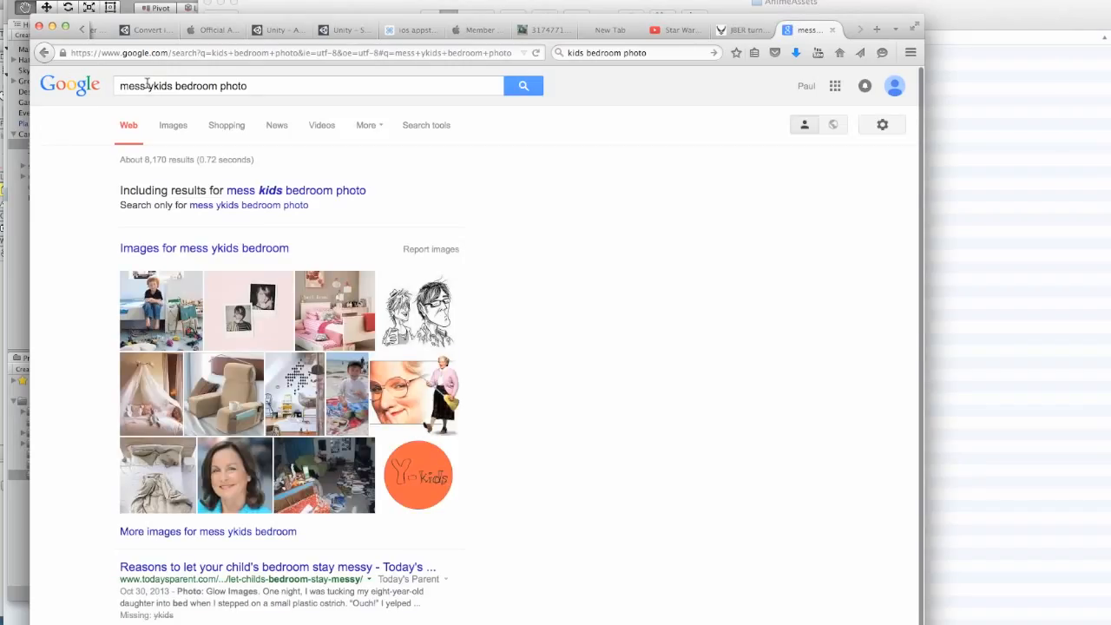
key(BackSpace)
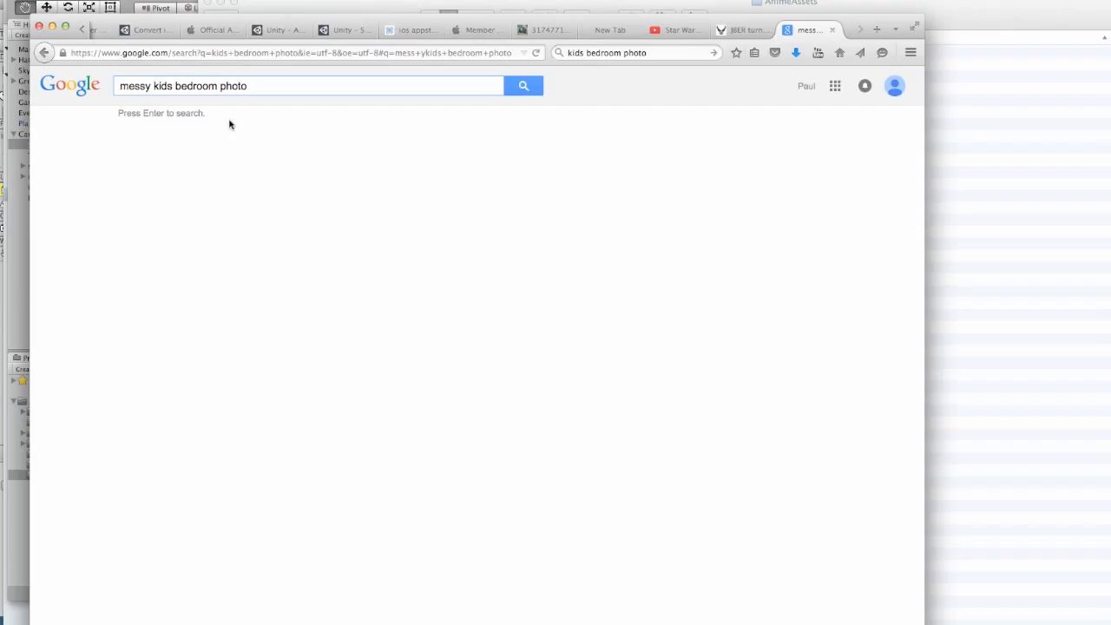
click(267, 87)
key(Return)
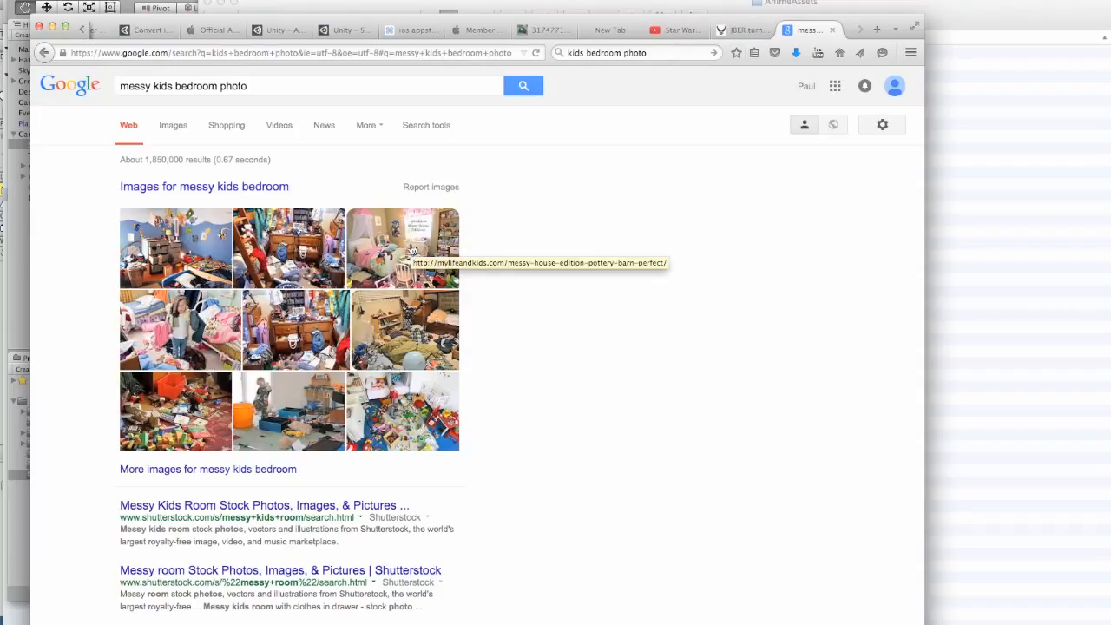
Open the large preview of the messy bedroom with the wooden ladder and dresser, and capture just that picture as a screenshot.
click(314, 259)
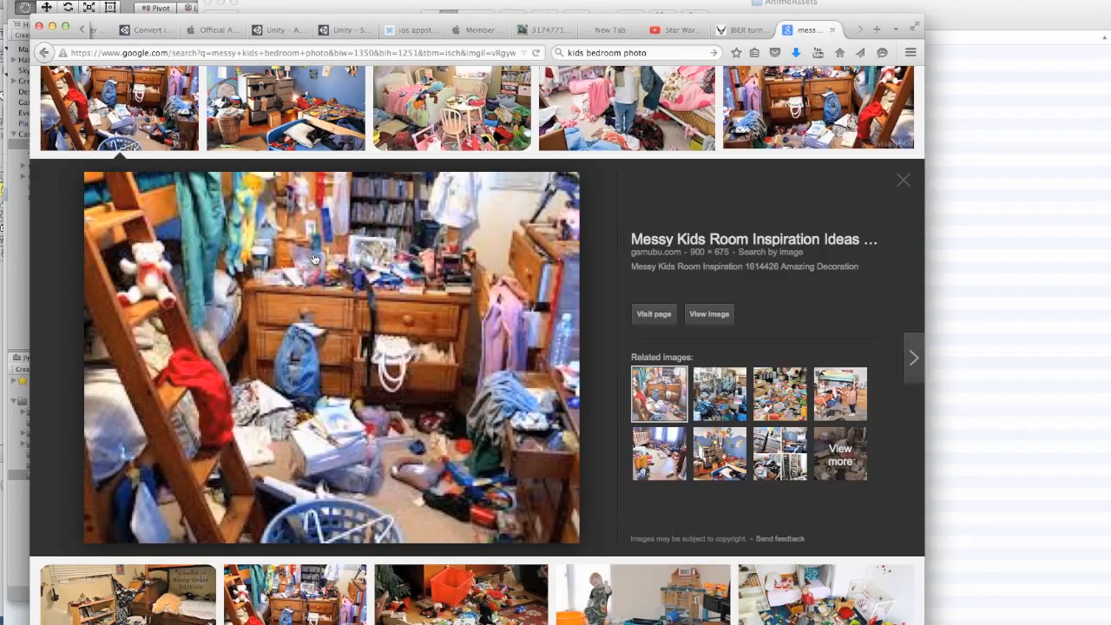
click(312, 301)
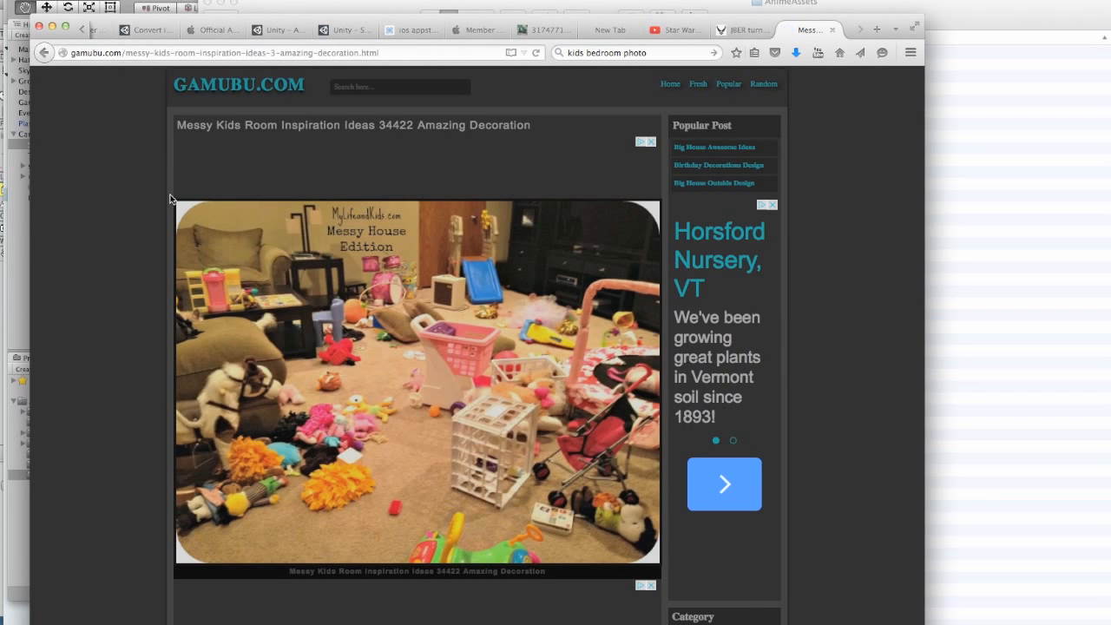
click(43, 53)
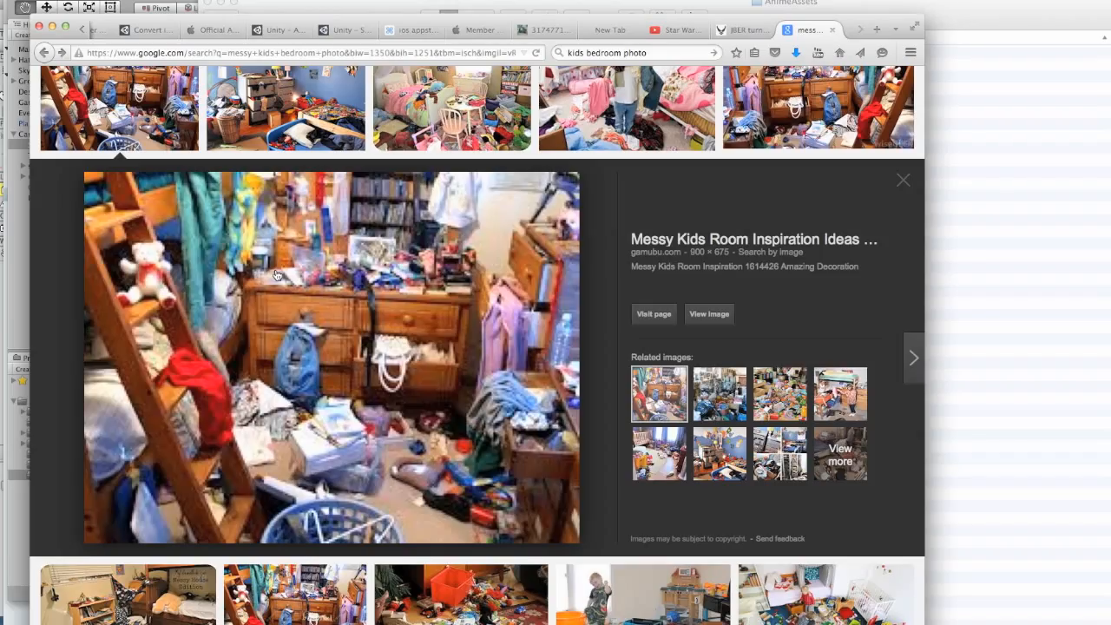
key(super+shift+4)
drag(84, 173, 580, 545)
Switch to Photoshop and open the file Screen Shot 2015-07-15 at 10.29.18 AM.png from the Desktop.
key(super+Tab)
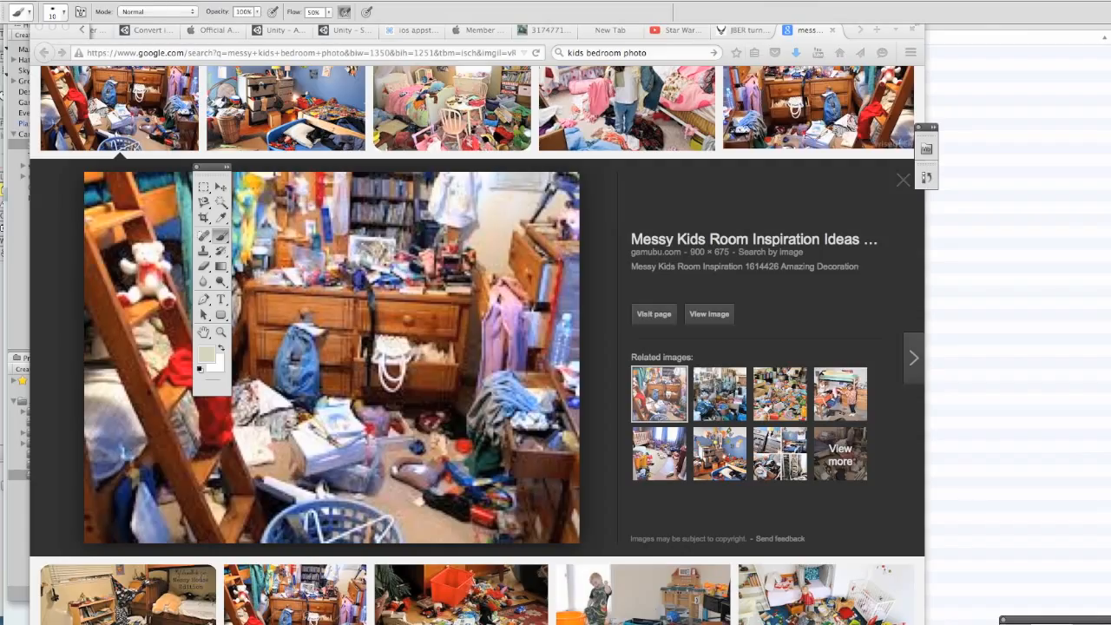
click(115, 1)
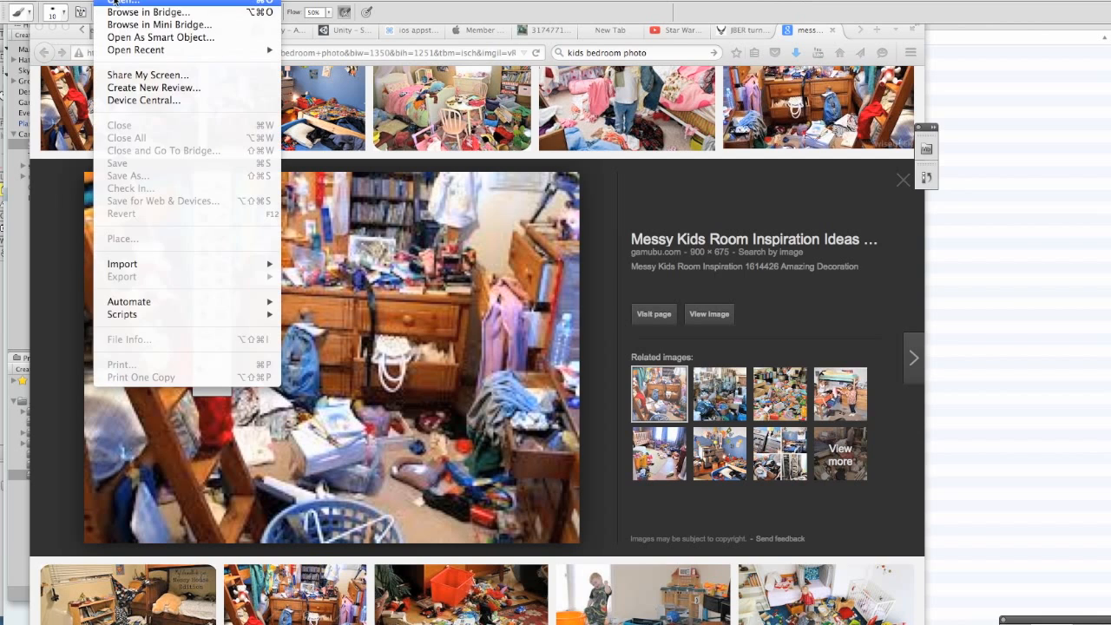
click(114, 3)
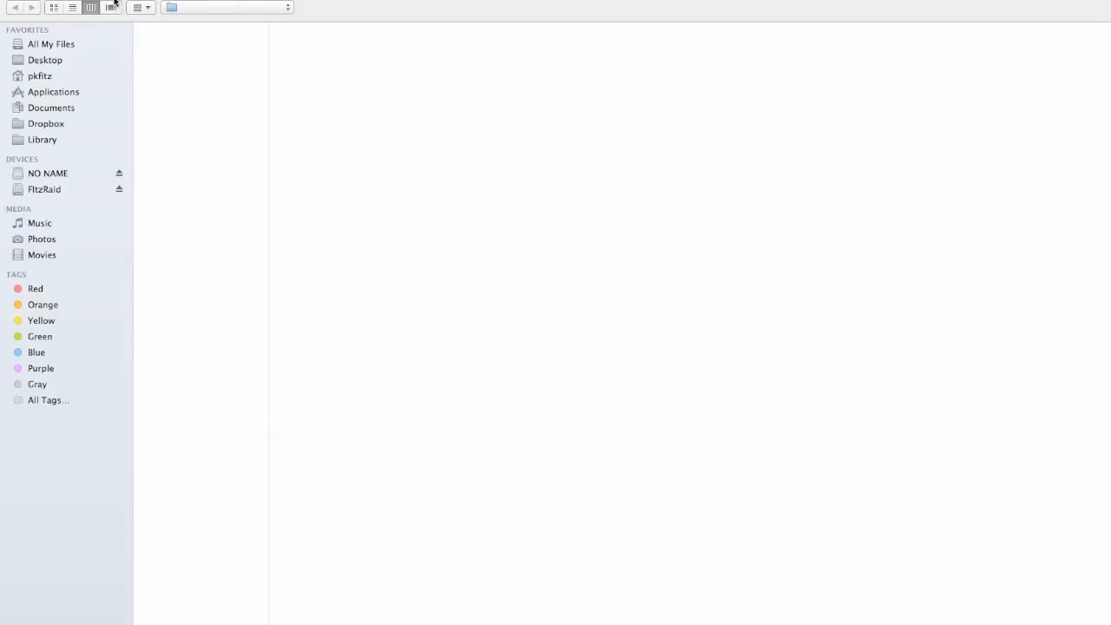
click(65, 60)
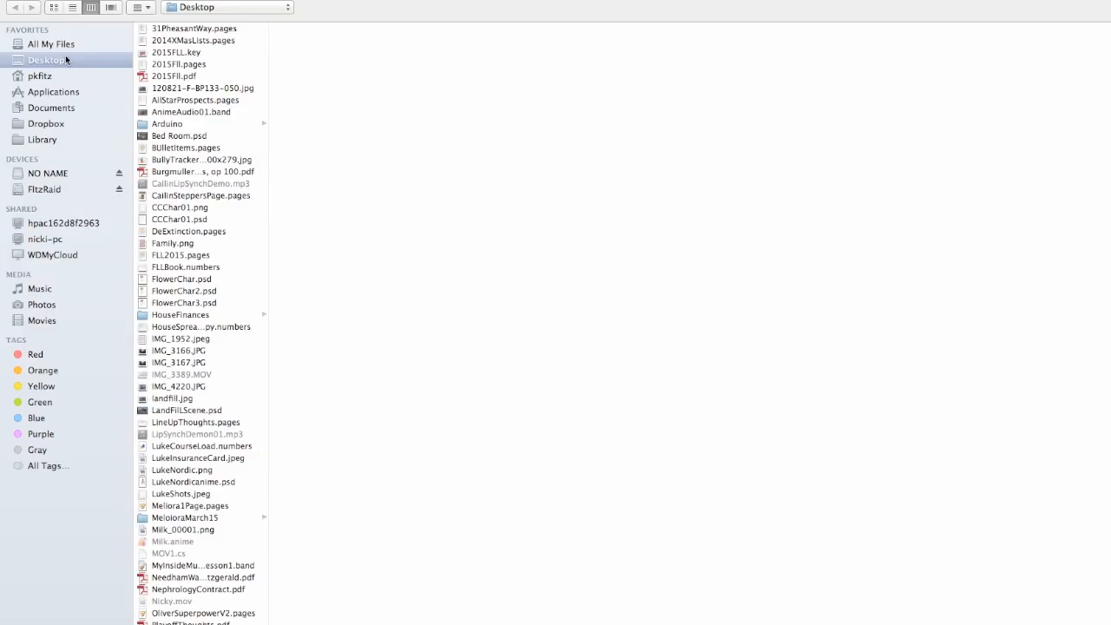
scroll(198, 211, down, 10)
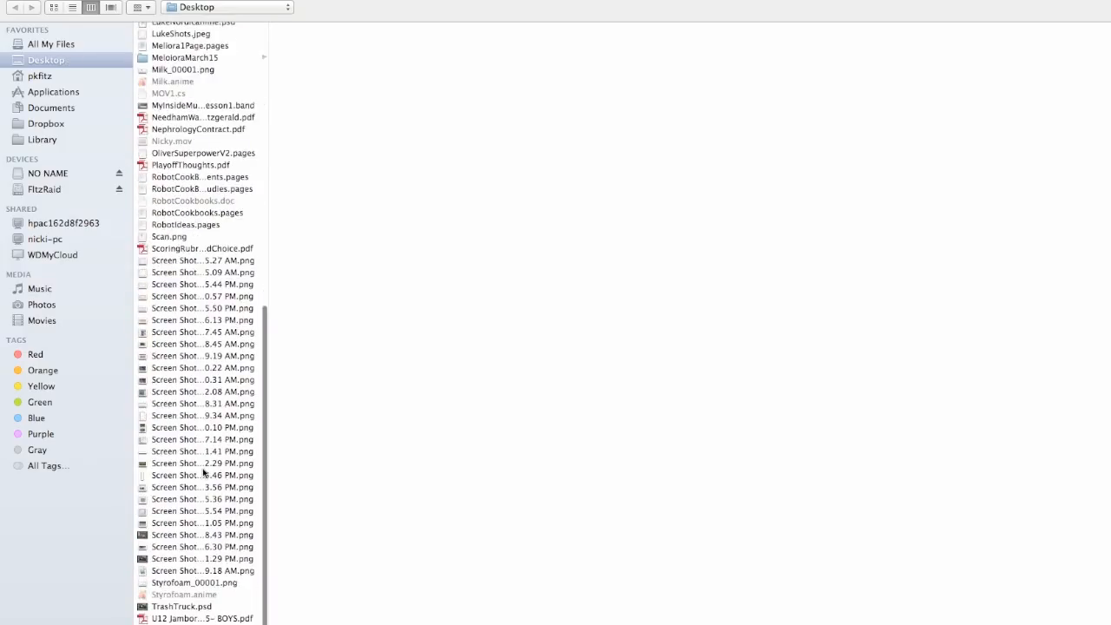
click(188, 572)
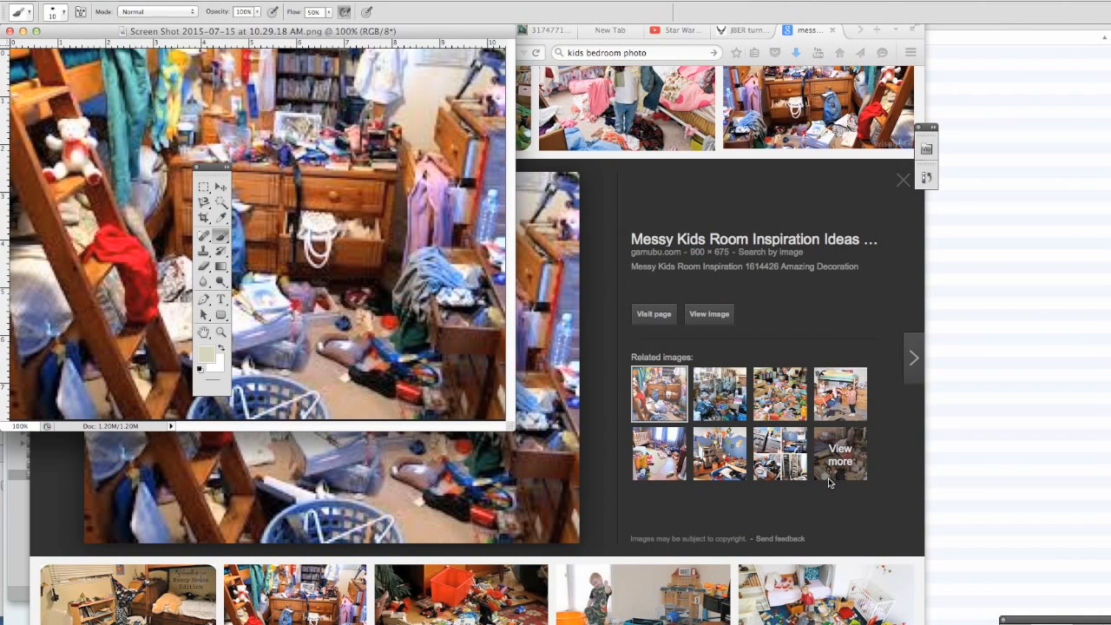
Apply the artistic Poster Edges filter to the bedroom image.
scroll(828, 479, down, 3)
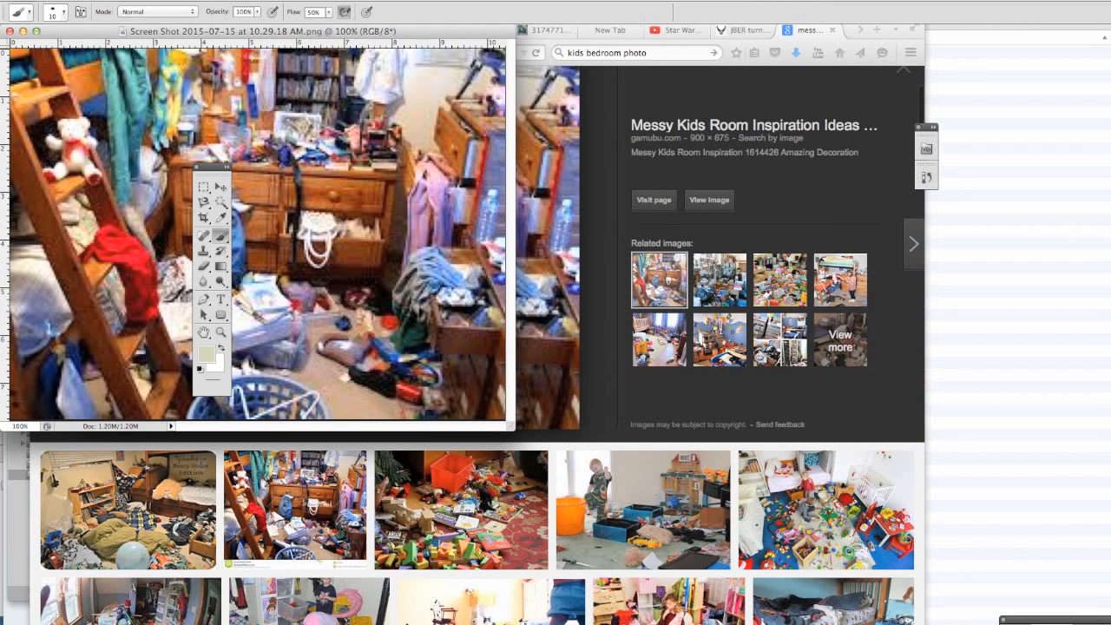
mouse_move(318, 101)
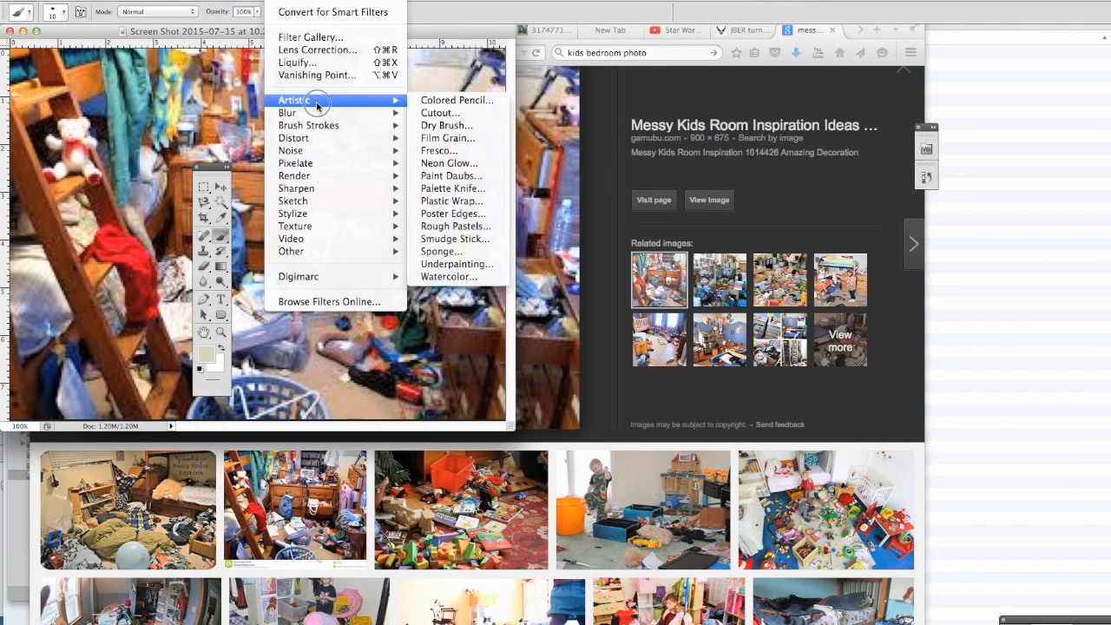
click(472, 276)
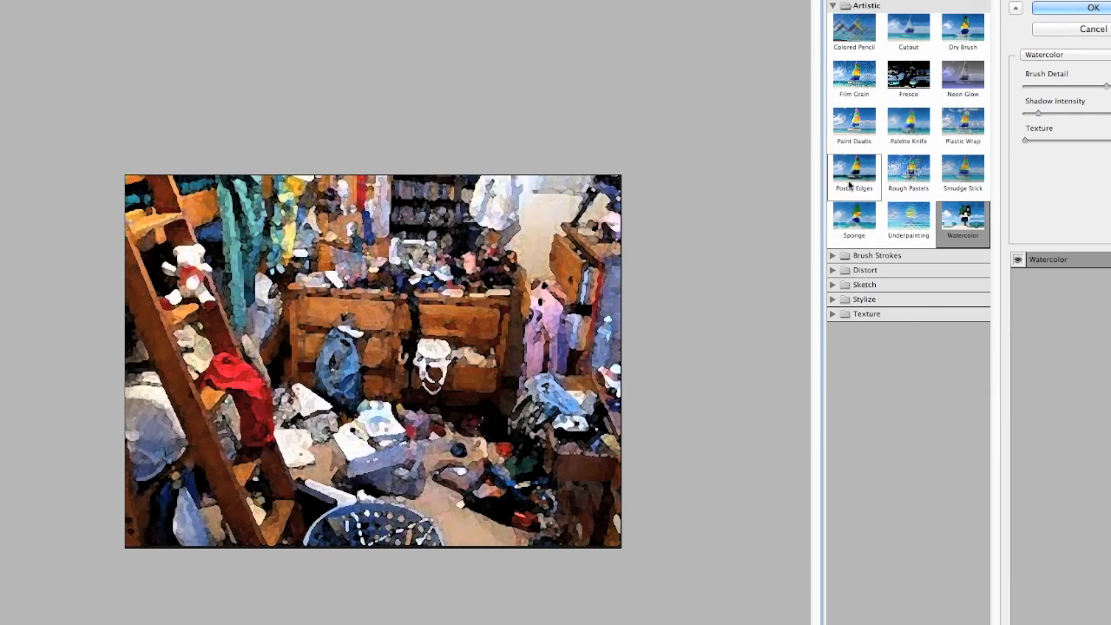
click(864, 142)
click(858, 187)
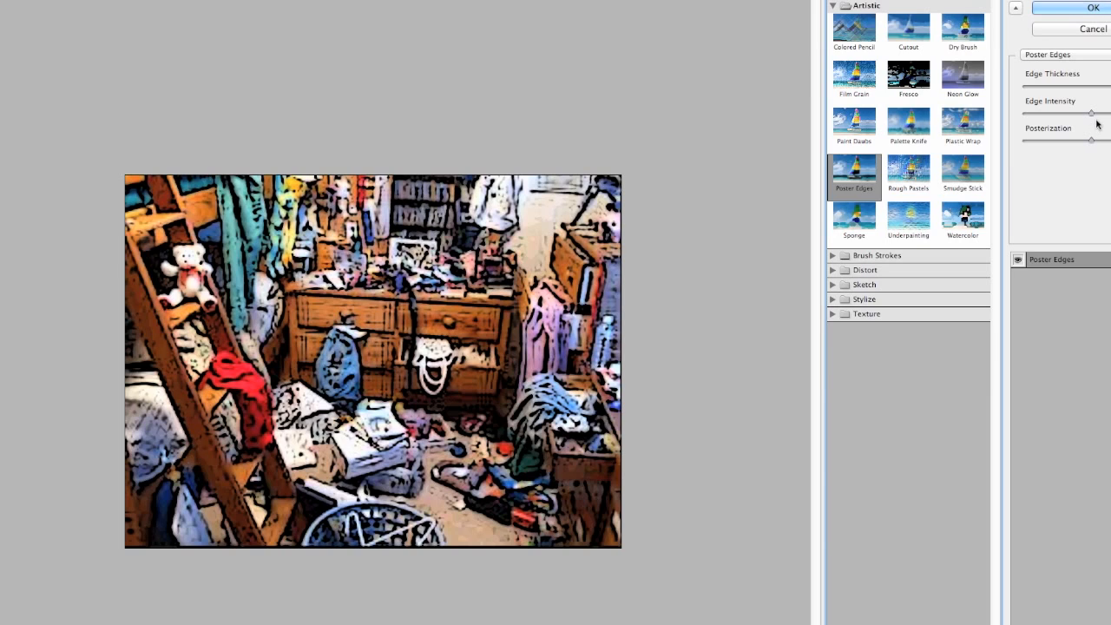
click(1081, 9)
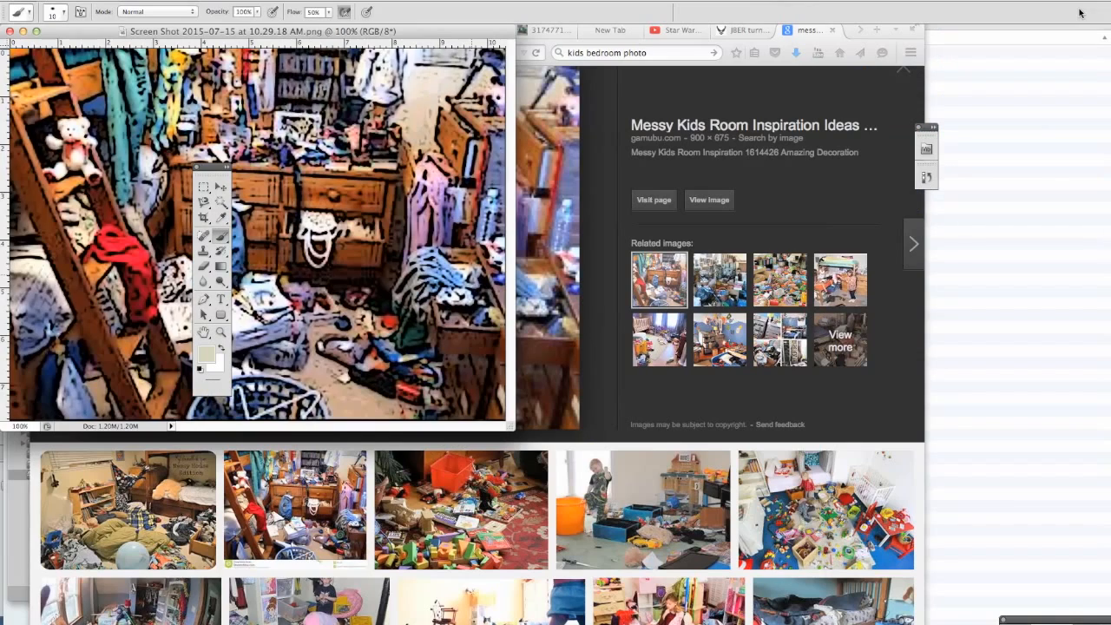
Set up saving the filtered bedroom image as a new file in Photoshop format, named Level1Background.psd.
click(106, 2)
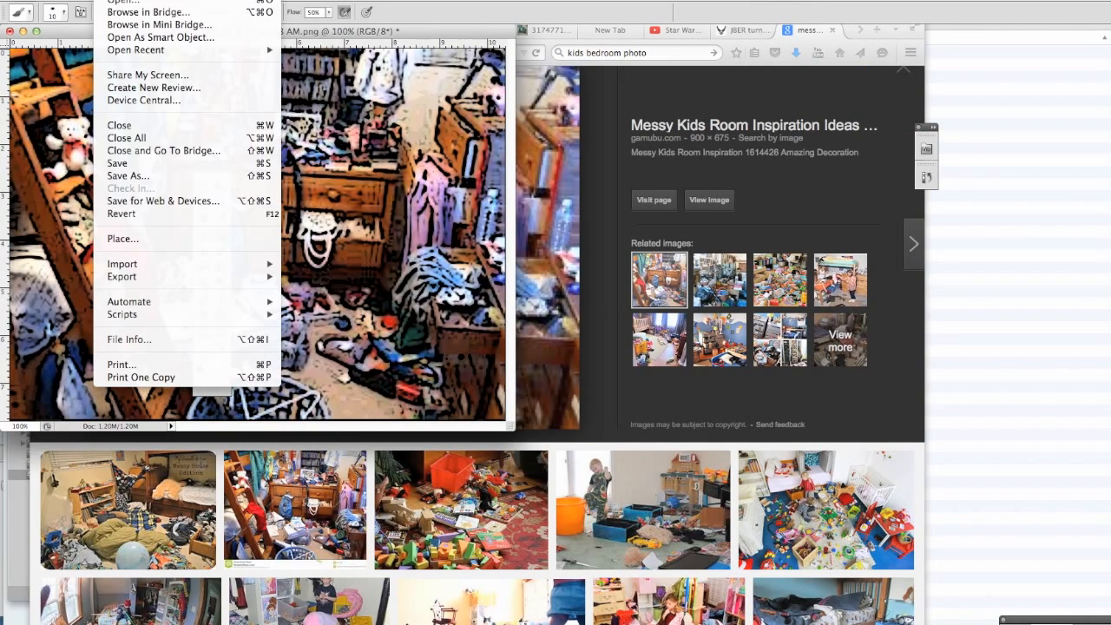
click(135, 177)
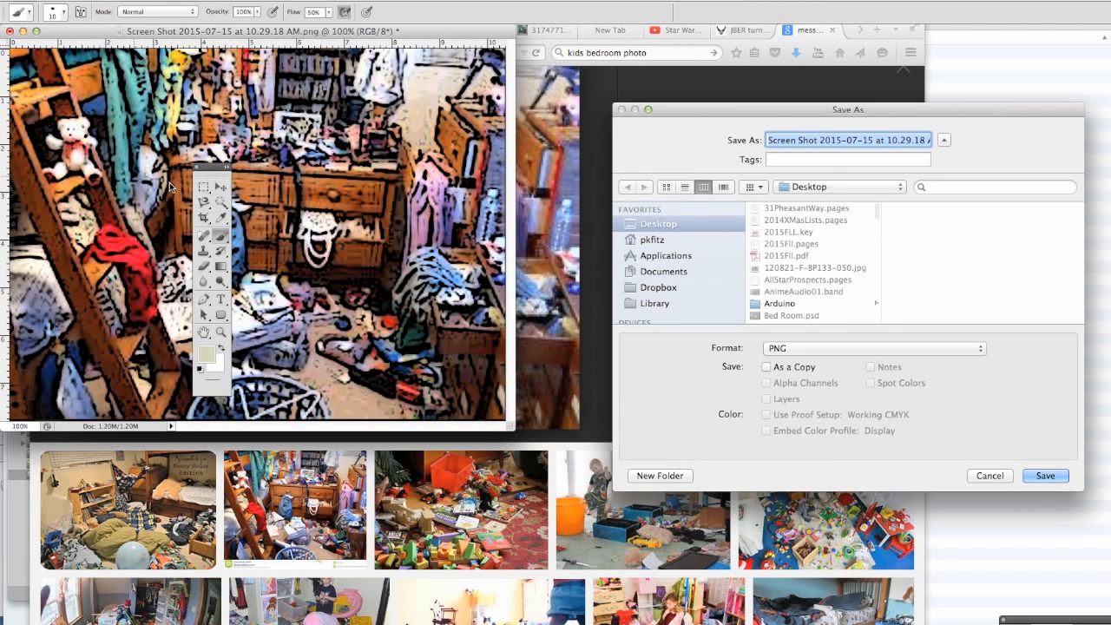
drag(729, 110, 118, 58)
click(241, 302)
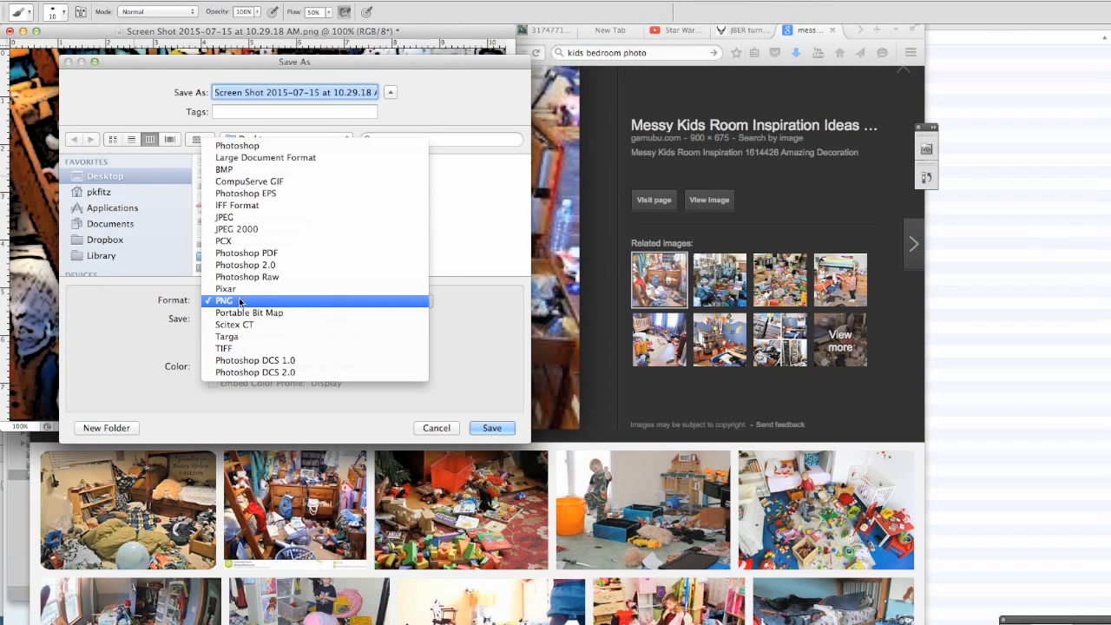
click(279, 144)
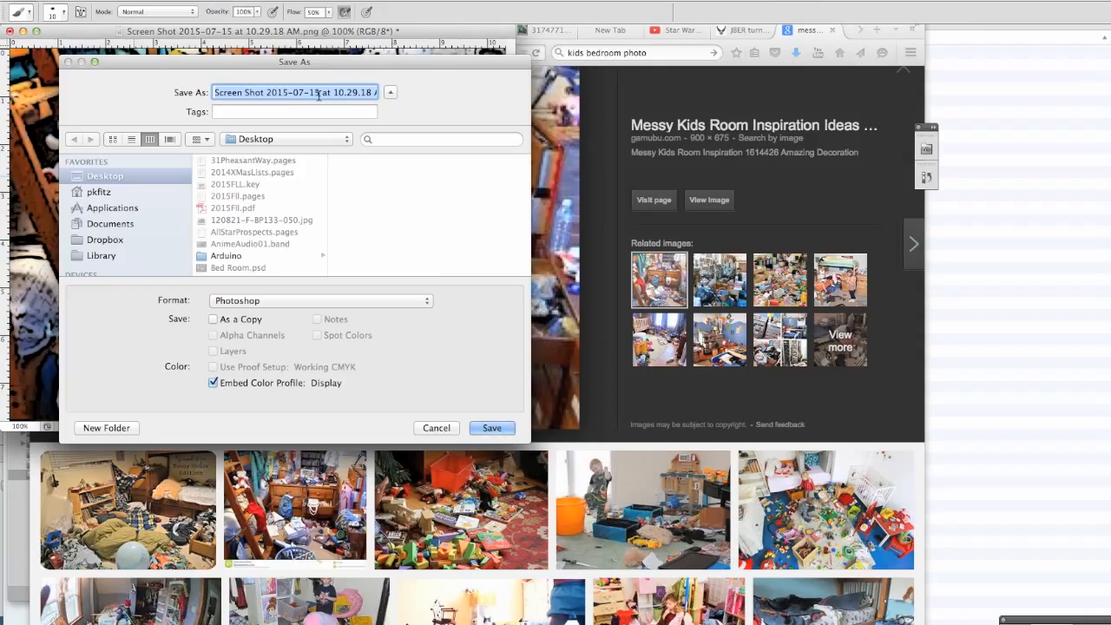
text(Kids)
key(BackSpace)
key(BackSpace)
key(BackSpace)
key(BackSpace)
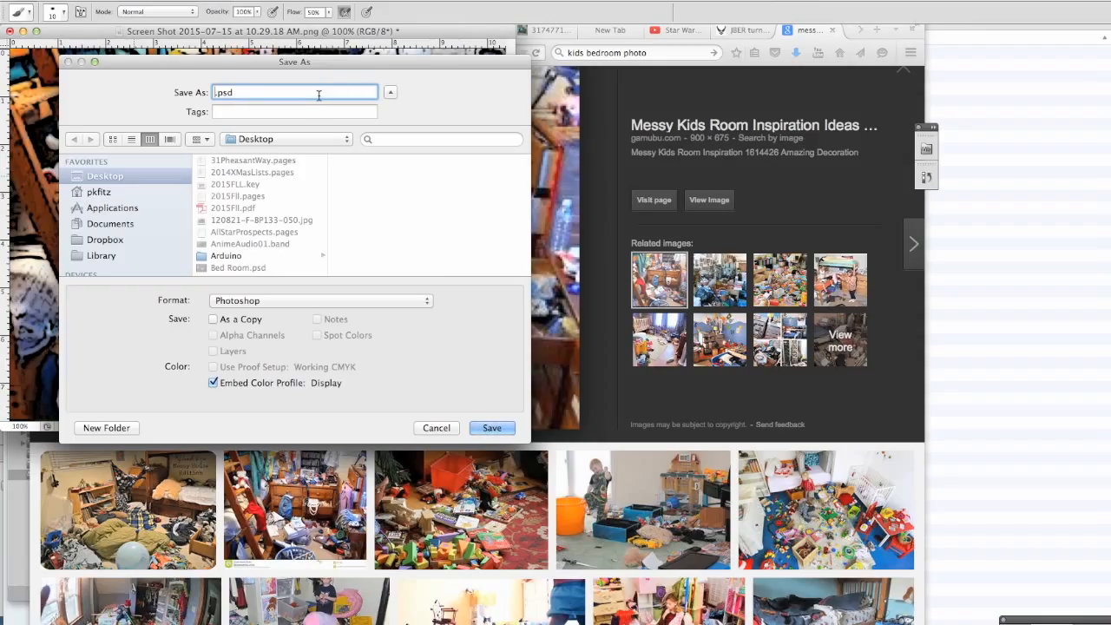
text(Level1Background)
Choose the AnimeAssets folder inside ScreenCastDemo as the destination and save the file there.
click(289, 142)
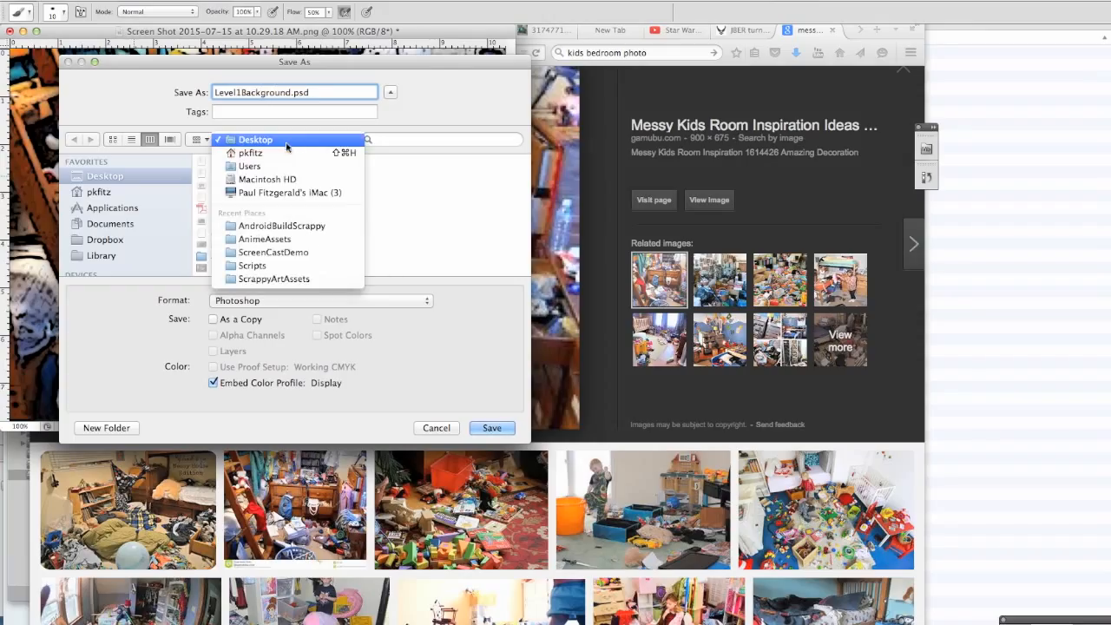
click(283, 252)
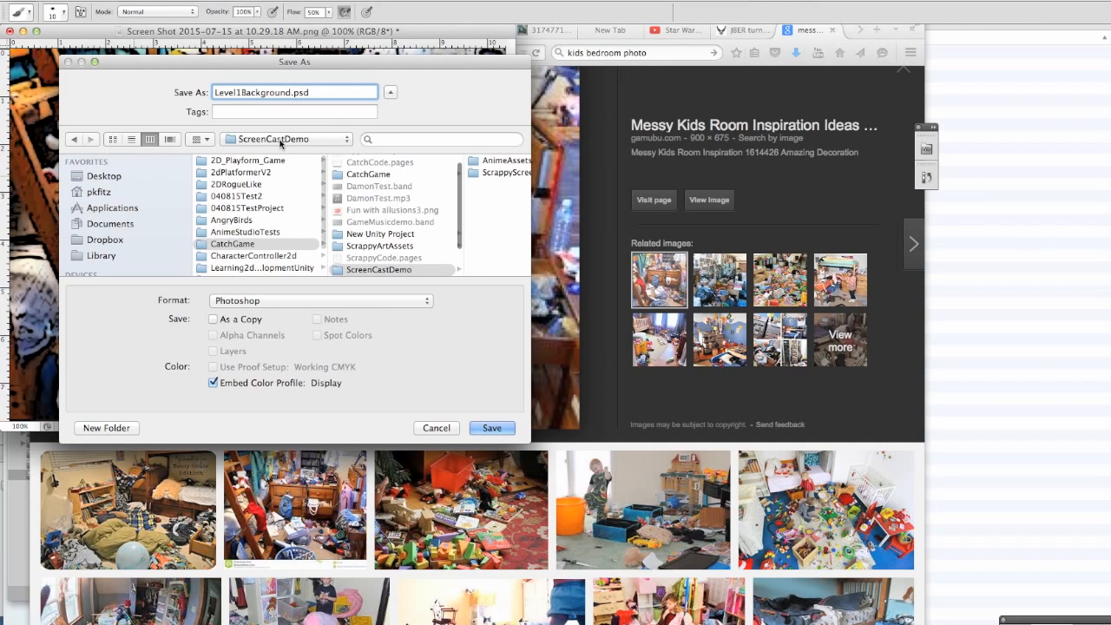
click(495, 164)
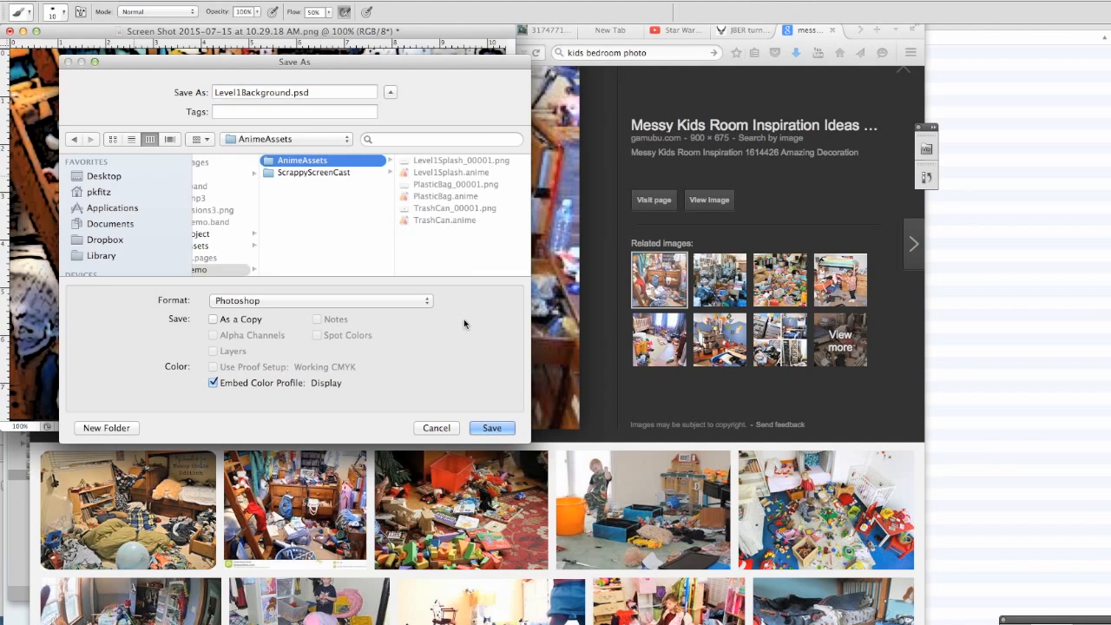
click(493, 428)
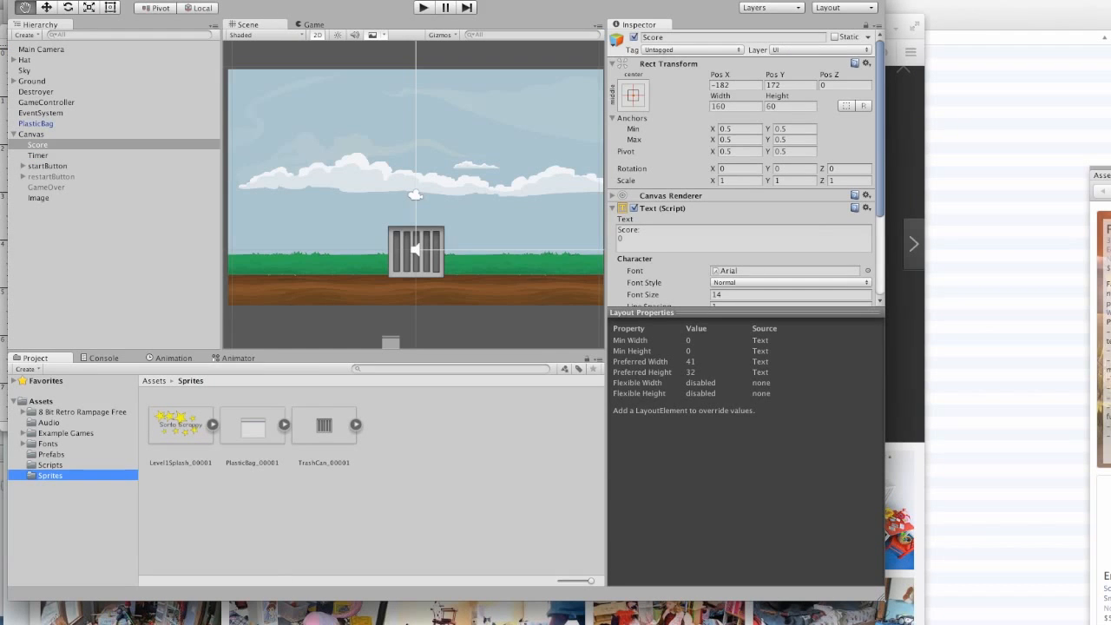
Switch to Finder and import Level1Background.psd from the AnimeAssets folder into the Sprites folder of the Unity project.
key(super+Tab)
drag(340, 13, 443, 33)
click(604, 75)
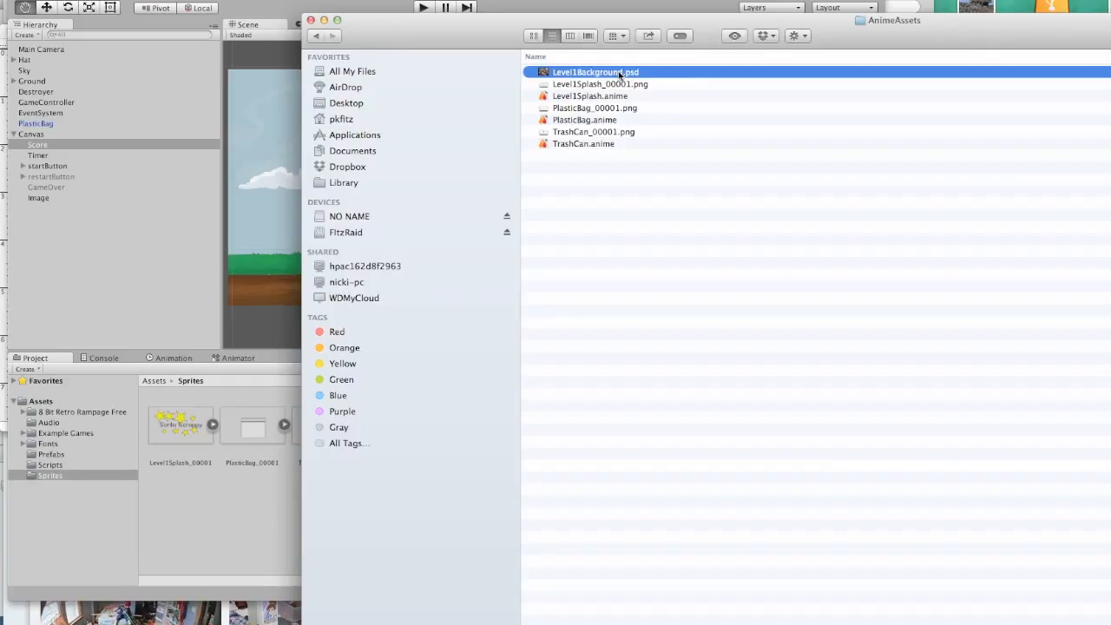
drag(619, 75, 239, 505)
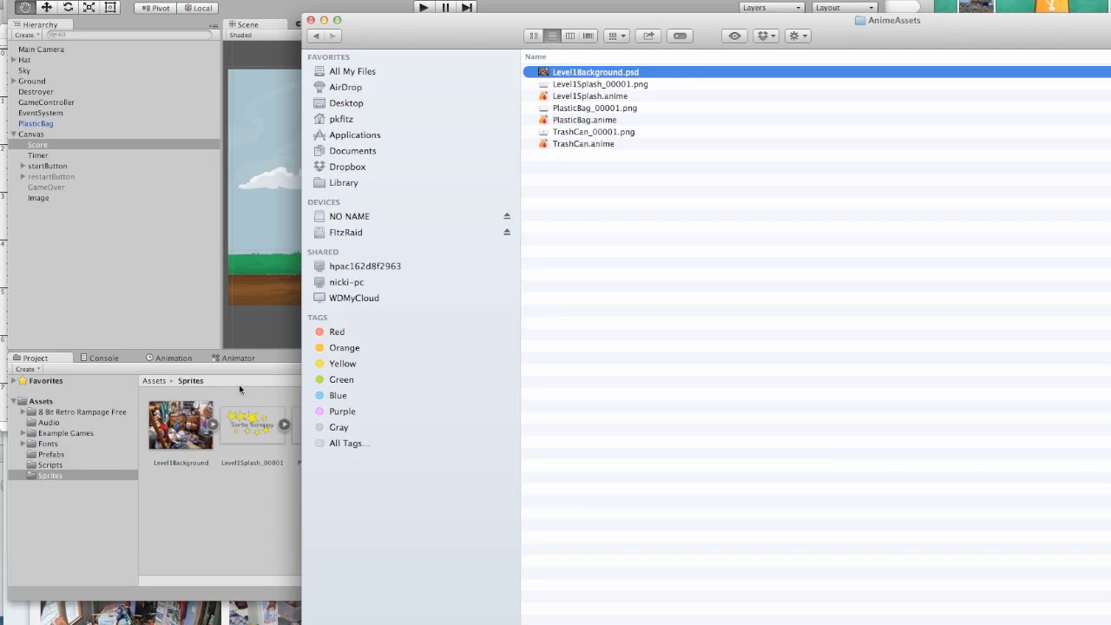
drag(408, 33, 937, 161)
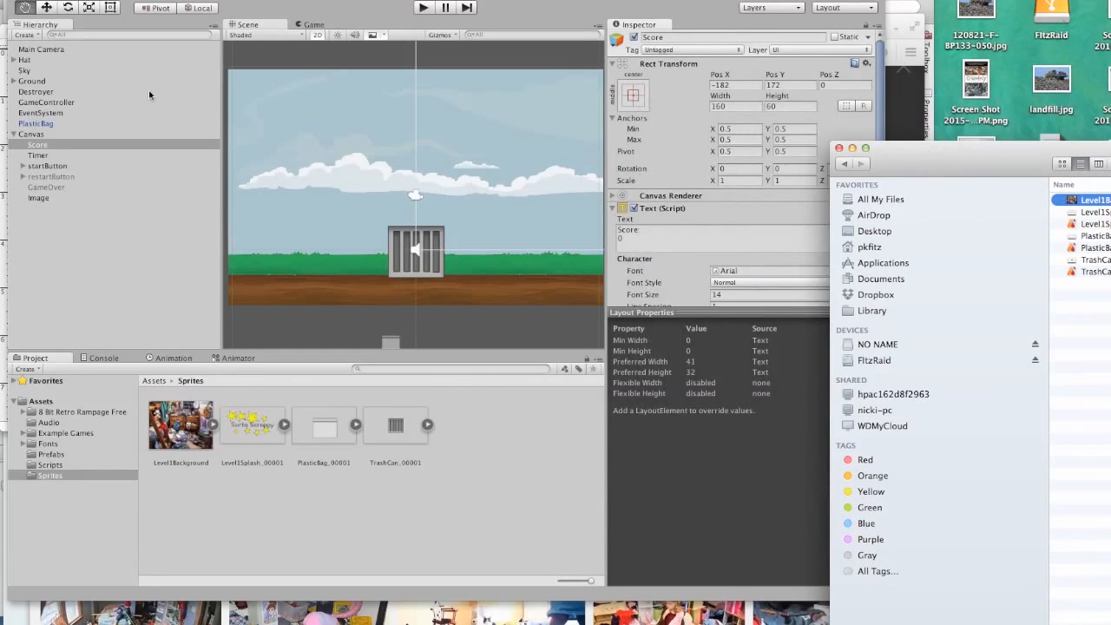
Delete the Sky object from the scene and add the Level1Background sprite to the hierarchy.
click(28, 71)
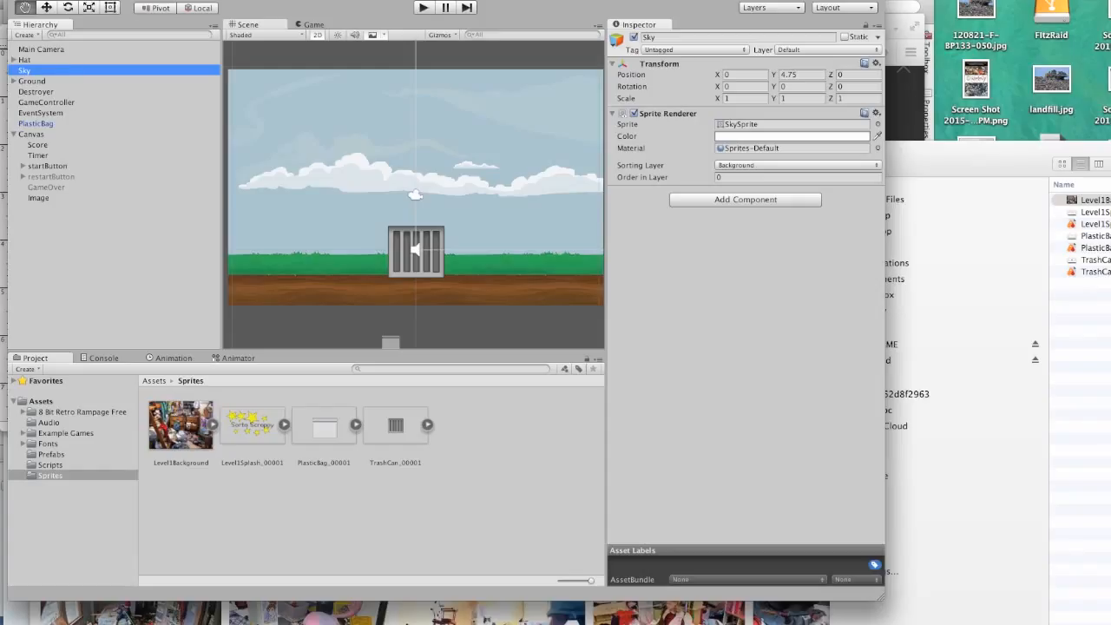
click(148, 78)
drag(180, 426, 75, 248)
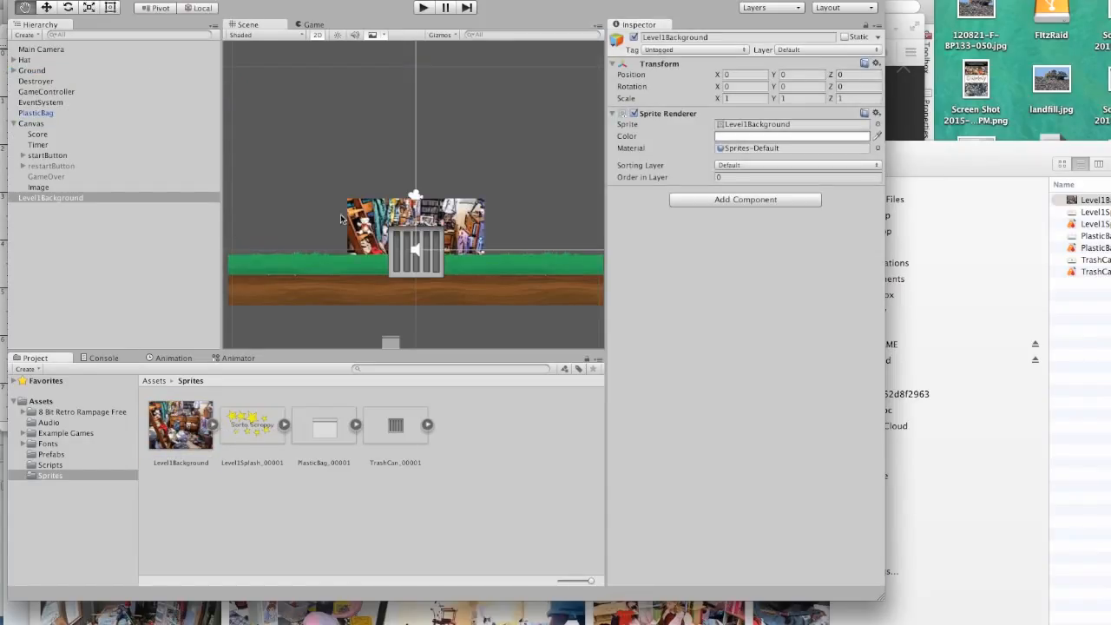
Move Level1Background to about X -1.96, Y 5.95 and scale it to about 2.58 in X and 1.99 in Y.
click(48, 8)
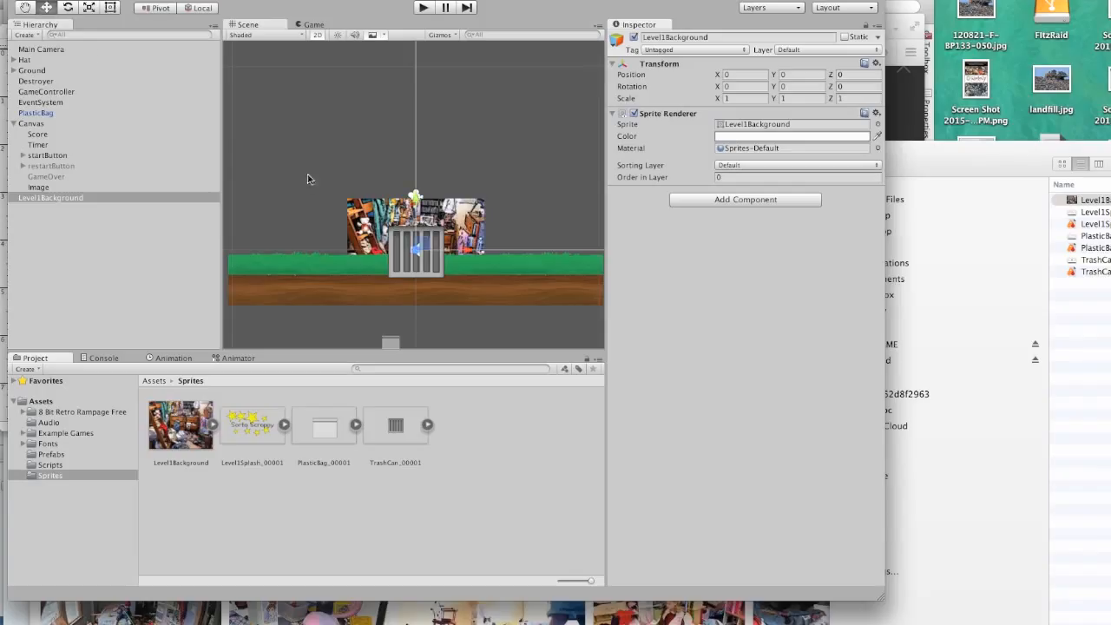
drag(407, 201, 372, 115)
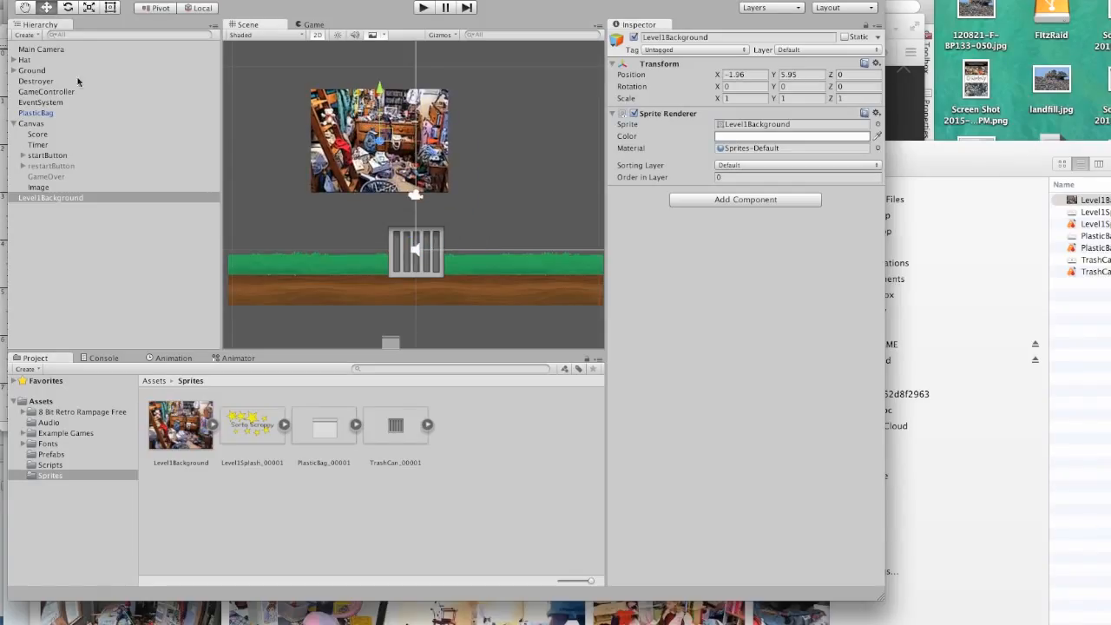
click(90, 8)
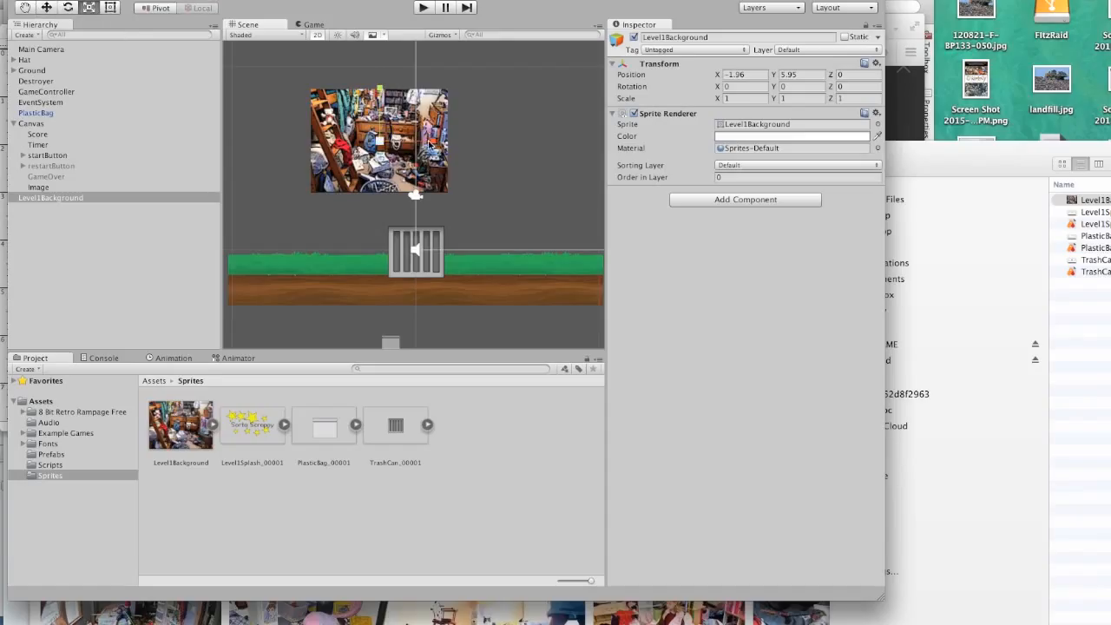
drag(433, 141, 529, 142)
drag(379, 87, 377, 36)
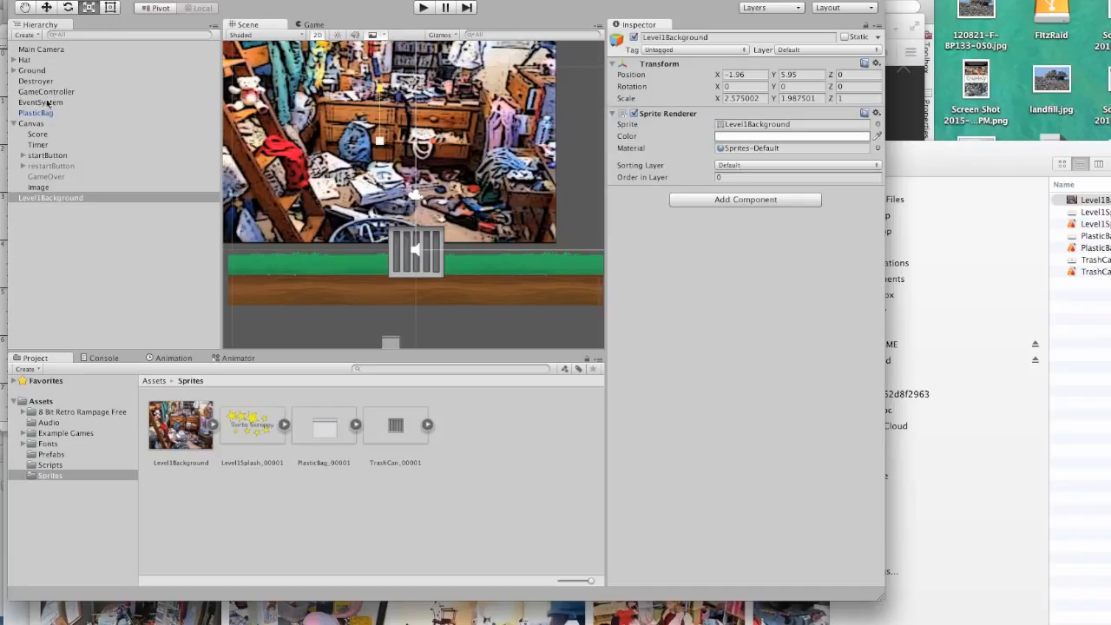
Enlarge the Main Camera's view to a size of about 6.2 and move the camera to about X 1.05, Y 3.33.
click(46, 49)
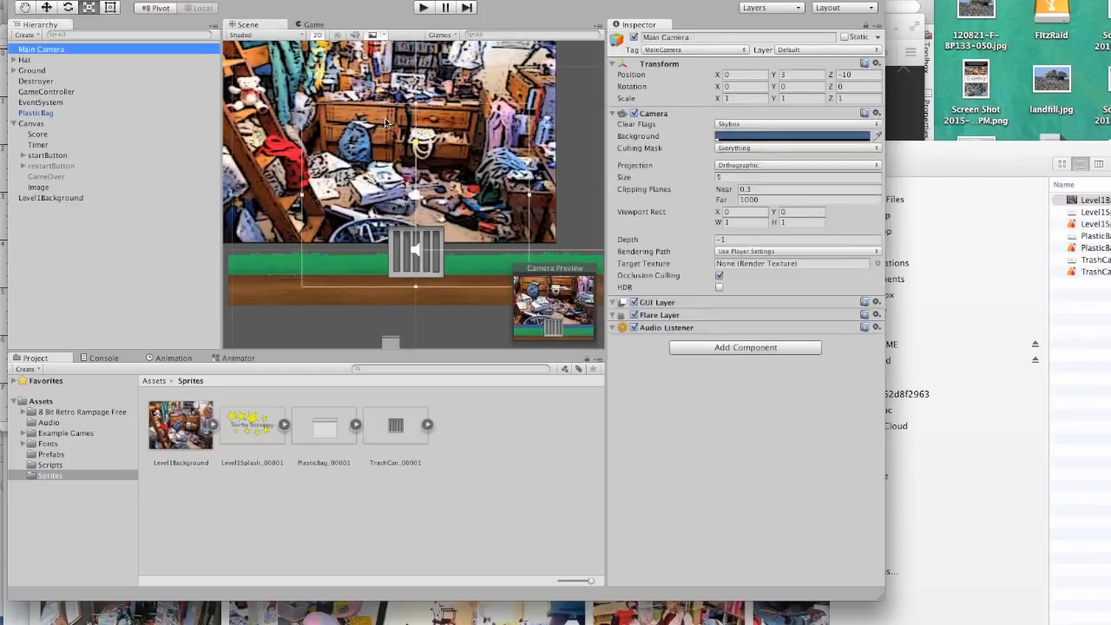
drag(417, 109, 408, 76)
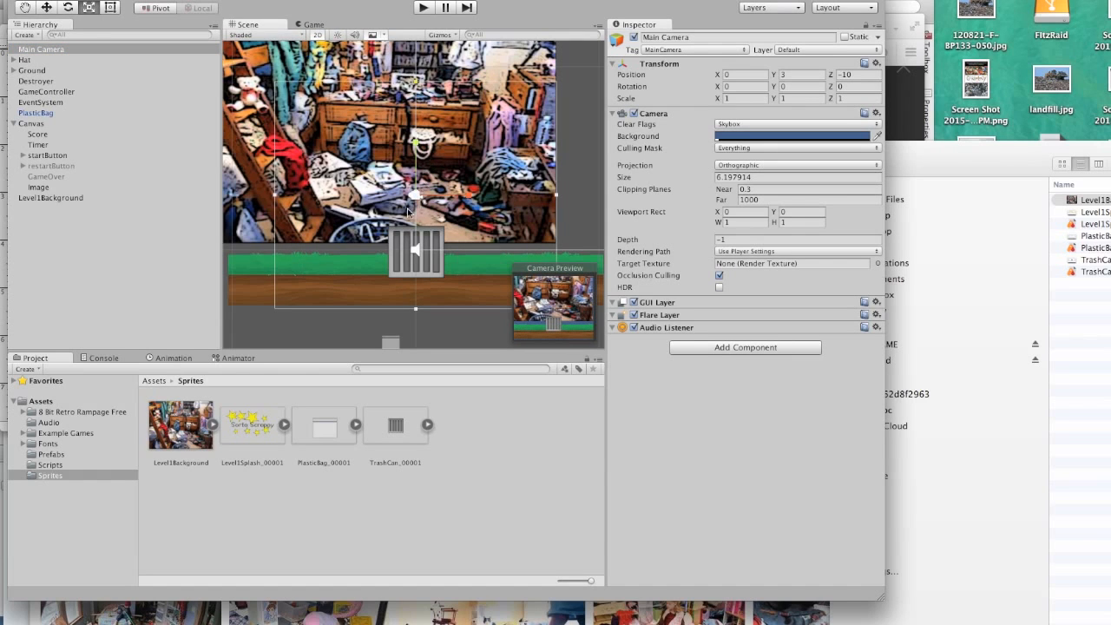
click(47, 8)
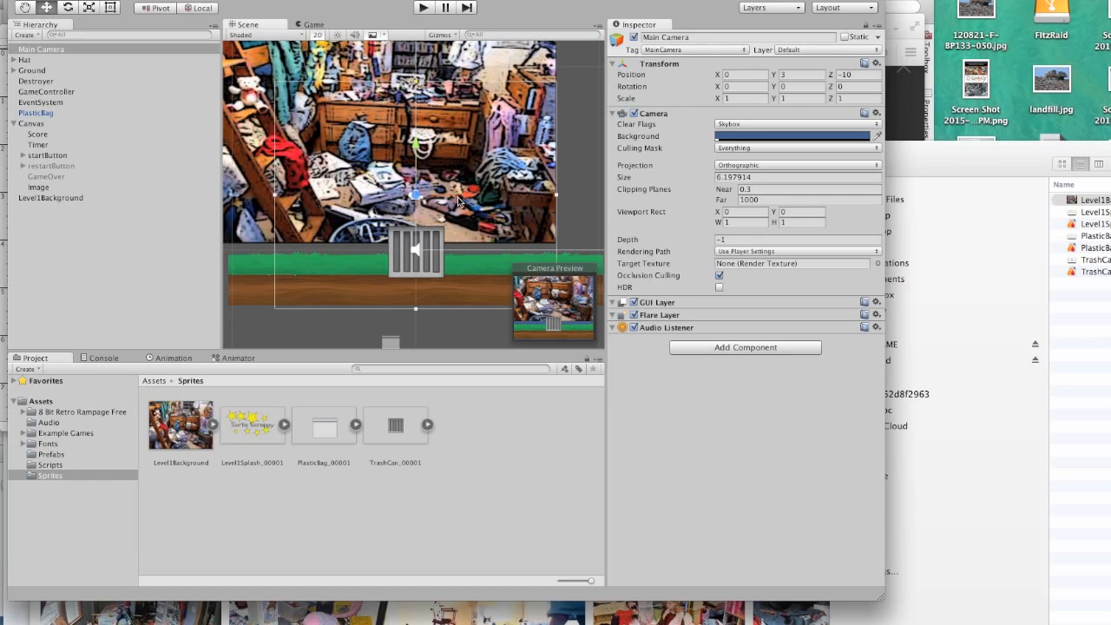
drag(419, 194, 436, 187)
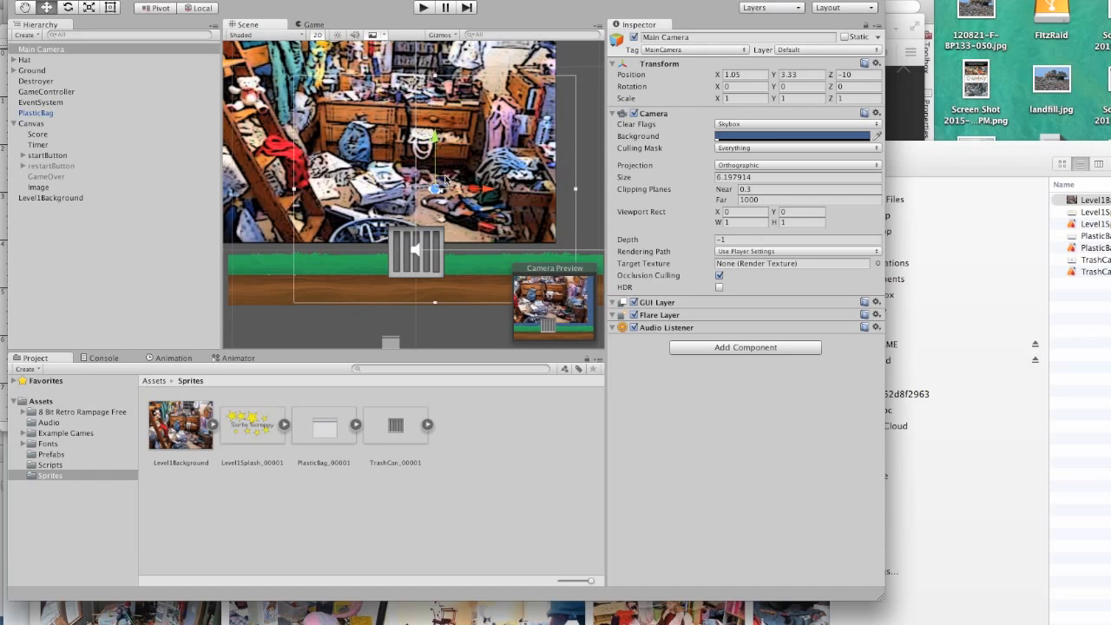
Move Level1Background to about X 0.1, Y 4.6 so it sits centred above the ground.
scroll(330, 202, up, 1)
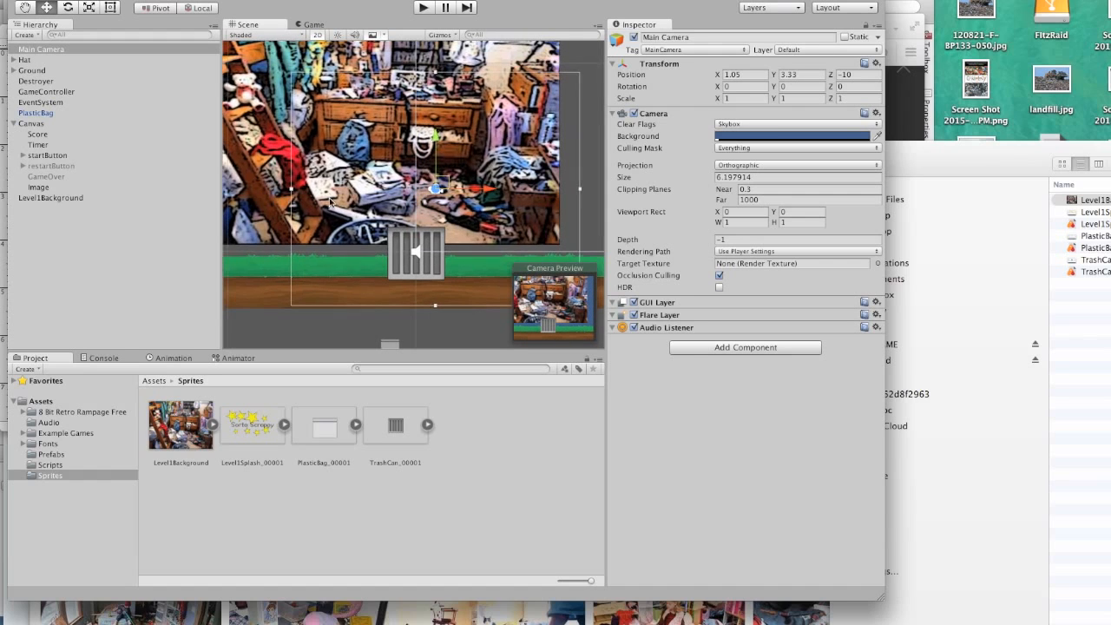
click(25, 7)
scroll(322, 190, down, 3)
scroll(323, 191, down, 2)
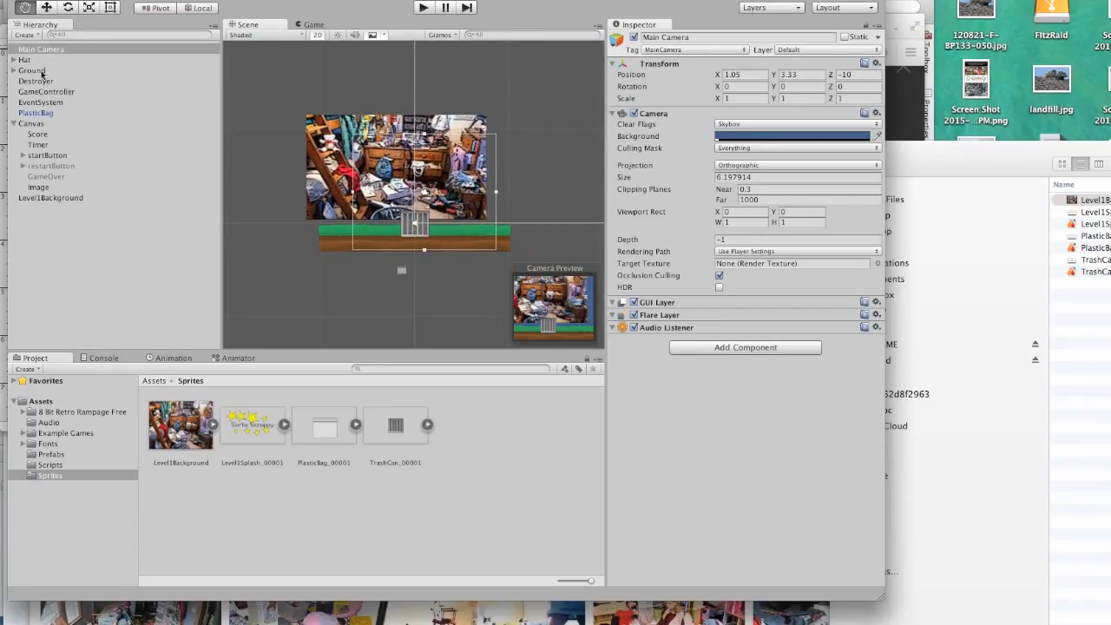
click(53, 198)
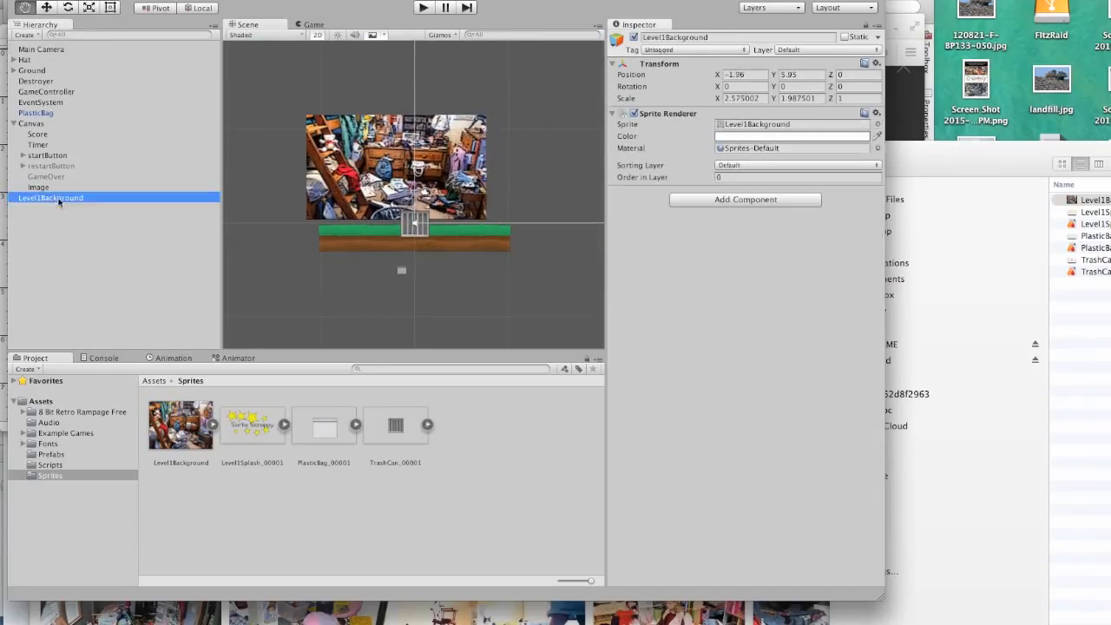
click(47, 8)
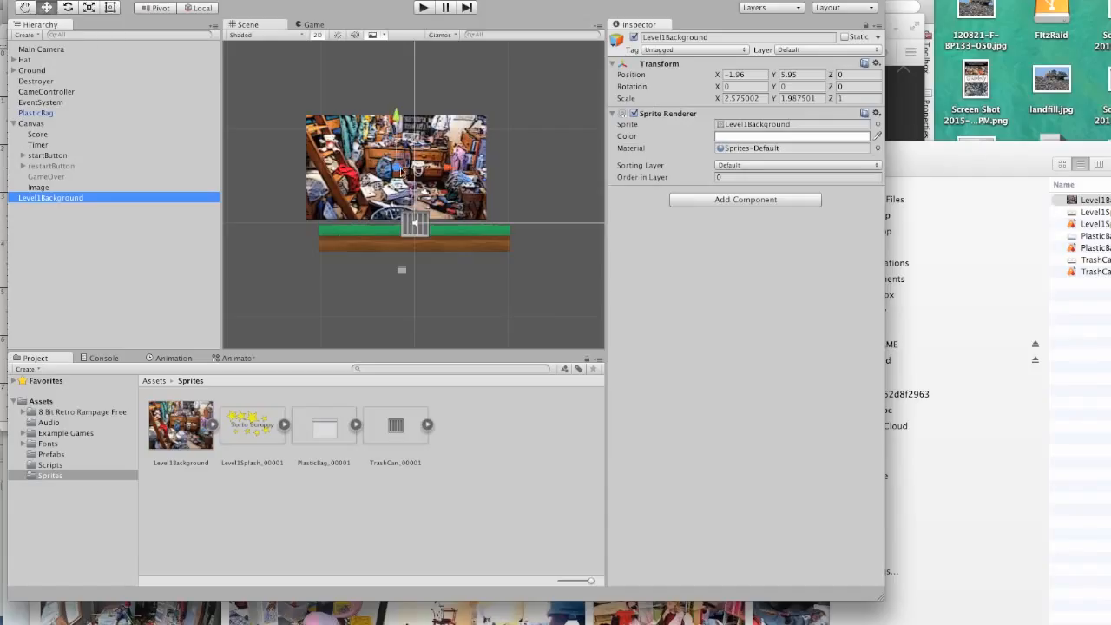
drag(409, 172, 430, 185)
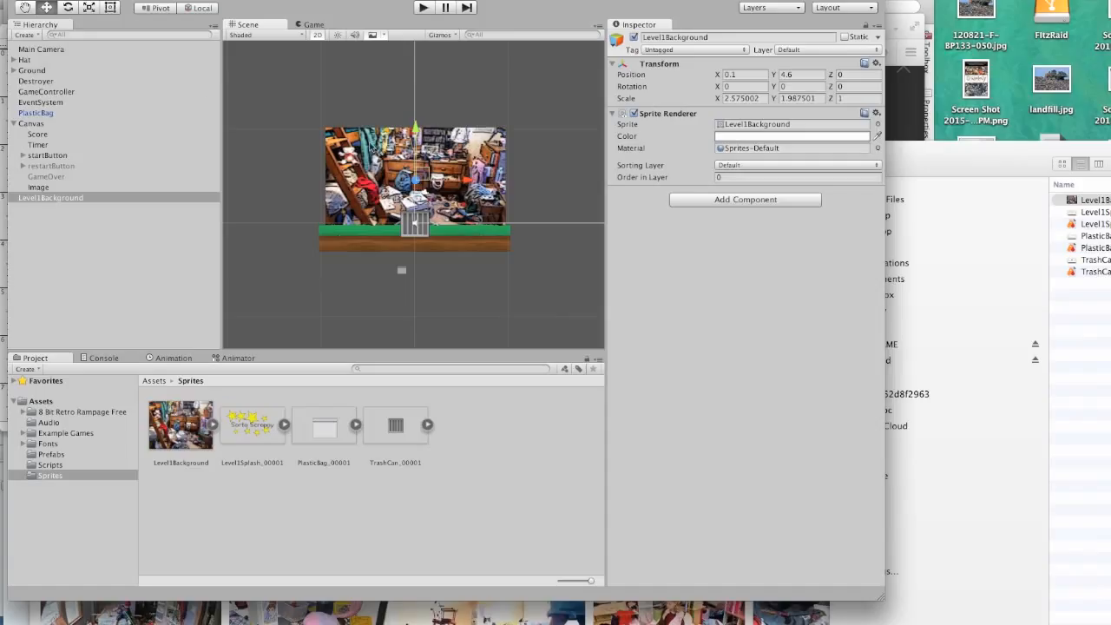
Scale Level1Background up to about 3.51 in X and 2.41 in Y so it extends past the ground's edges.
click(89, 8)
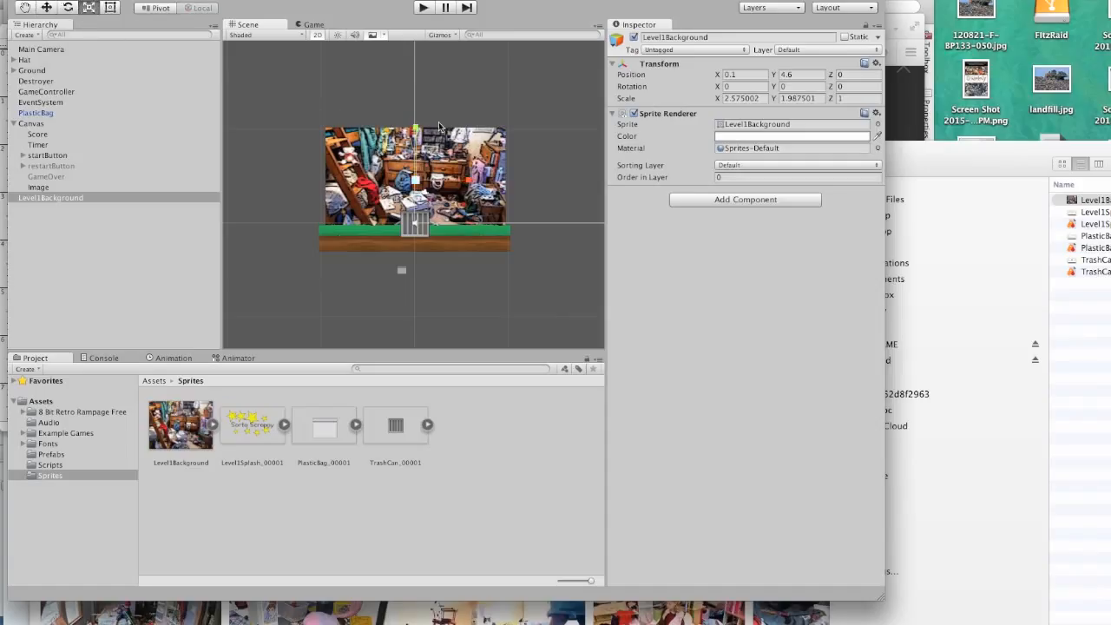
drag(417, 127, 416, 111)
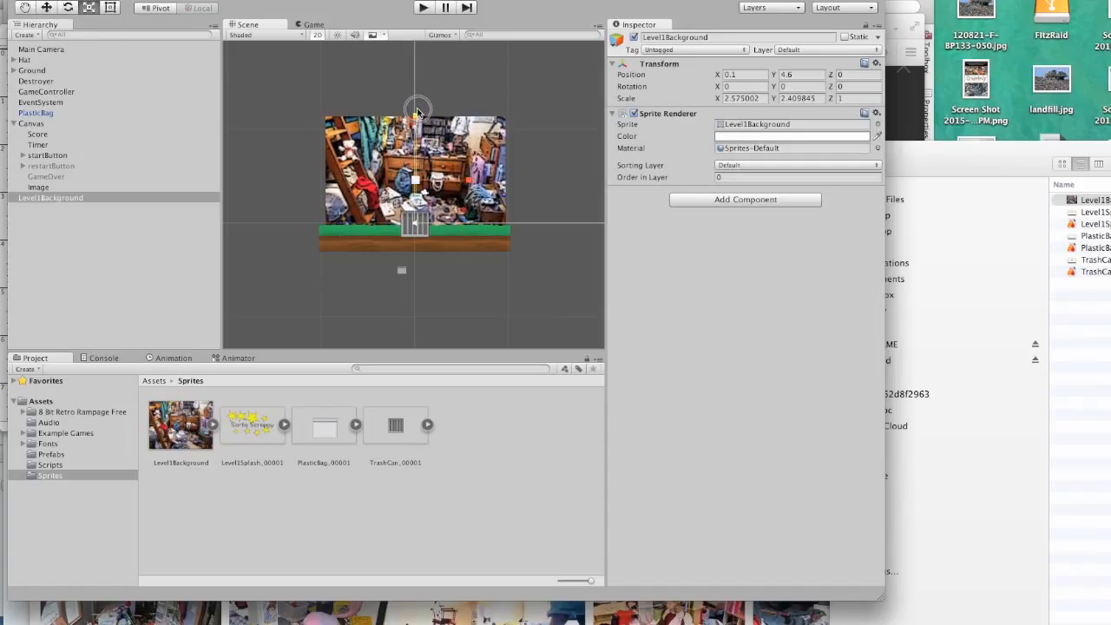
drag(467, 181, 497, 179)
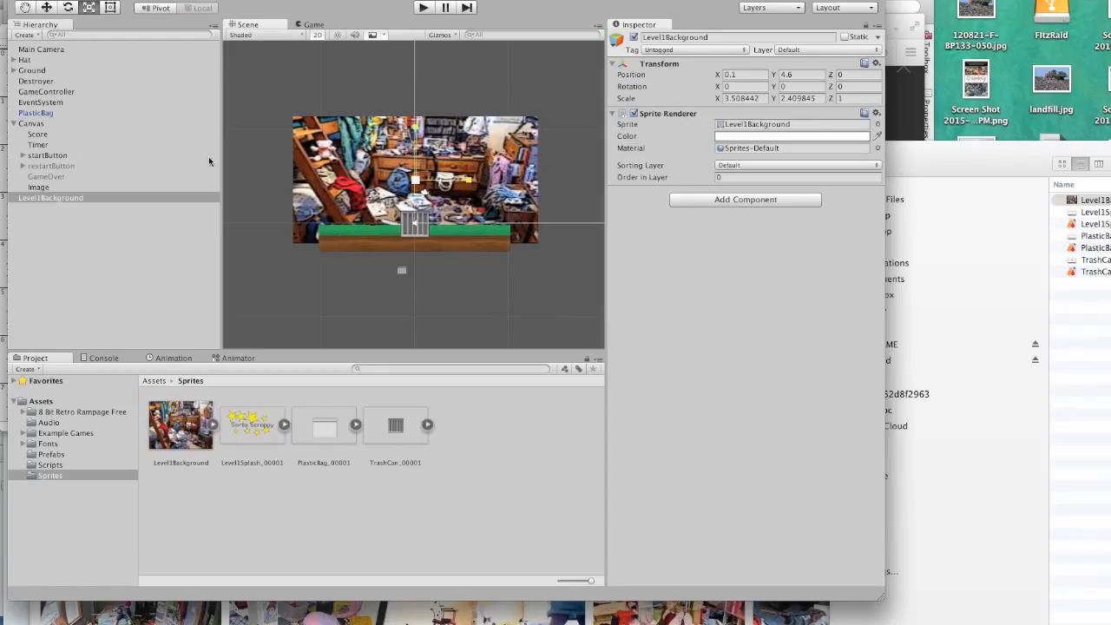
Set the GameController's Y position to 20.
click(52, 92)
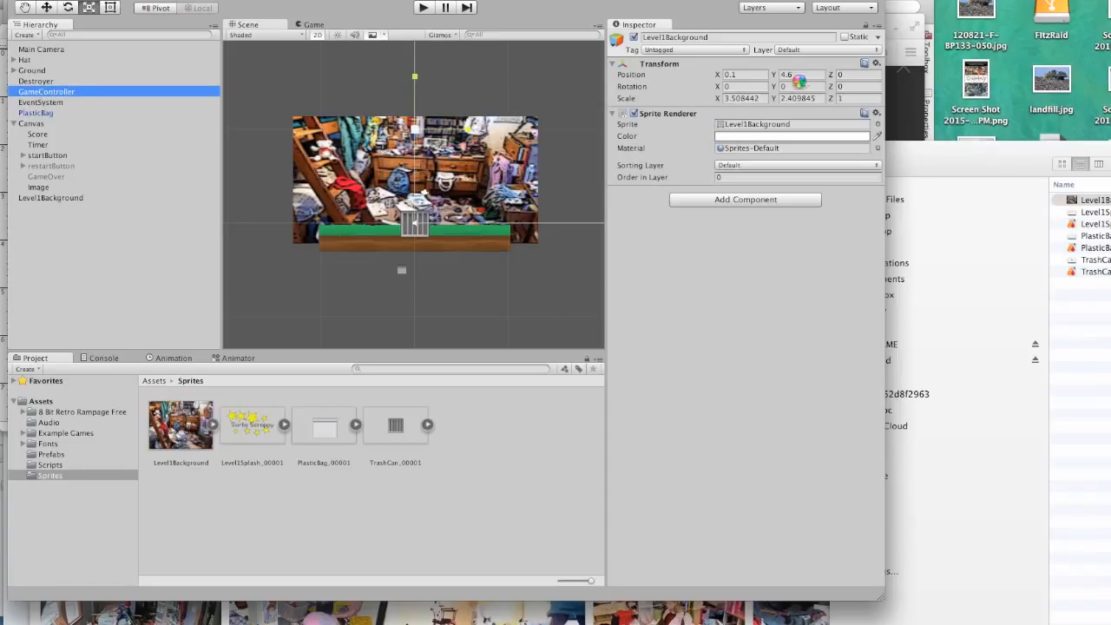
click(802, 76)
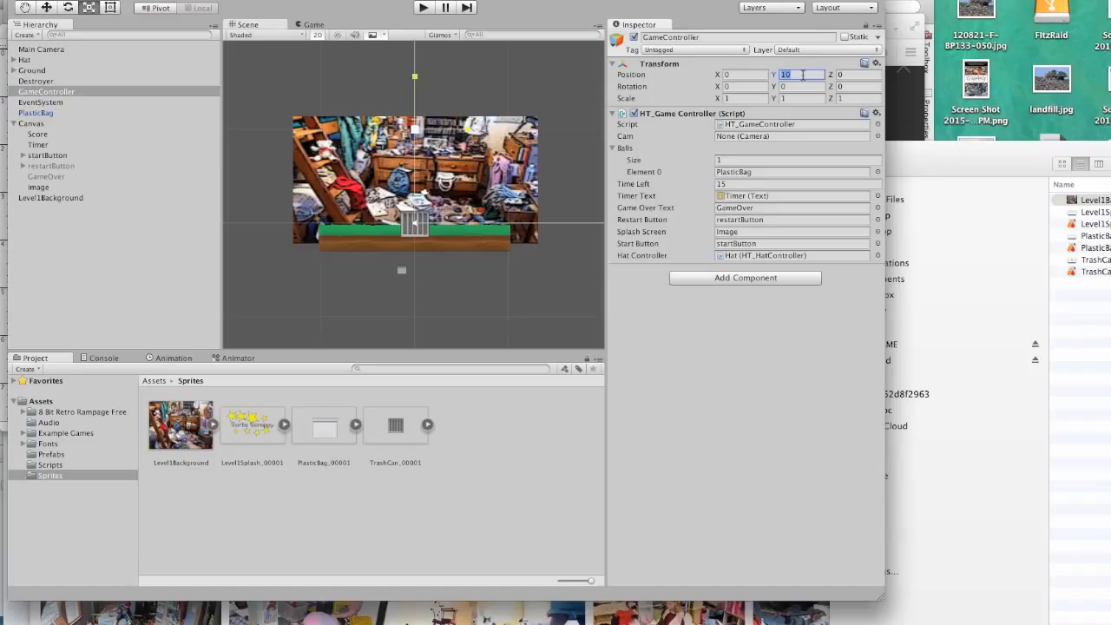
text(20)
click(26, 7)
scroll(380, 104, up, 1)
scroll(380, 104, down, 5)
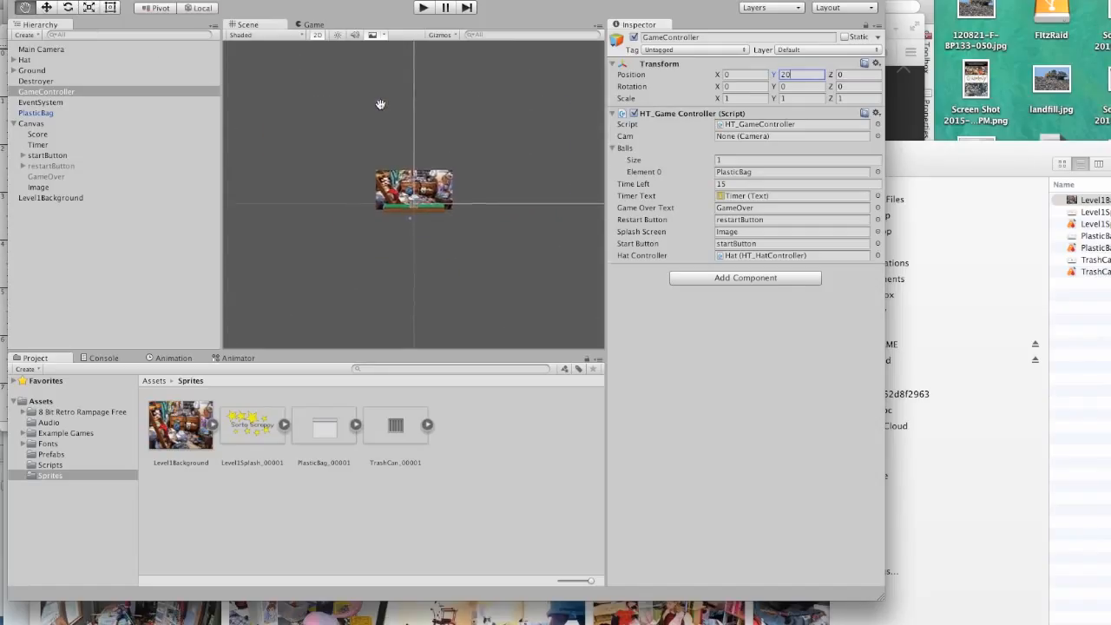
scroll(380, 104, up, 1)
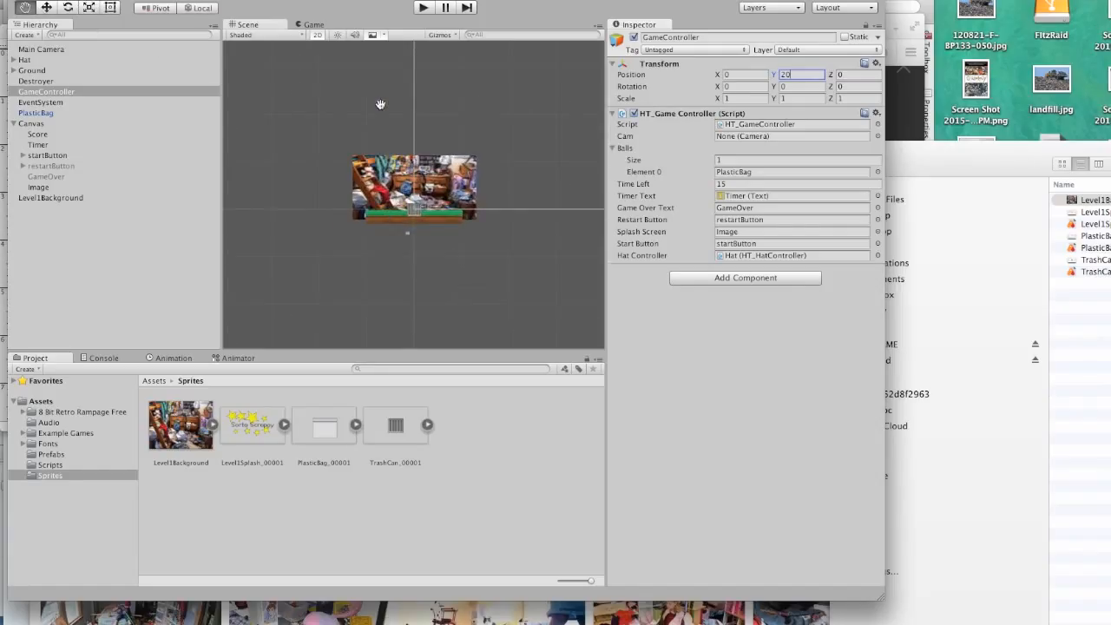
click(46, 92)
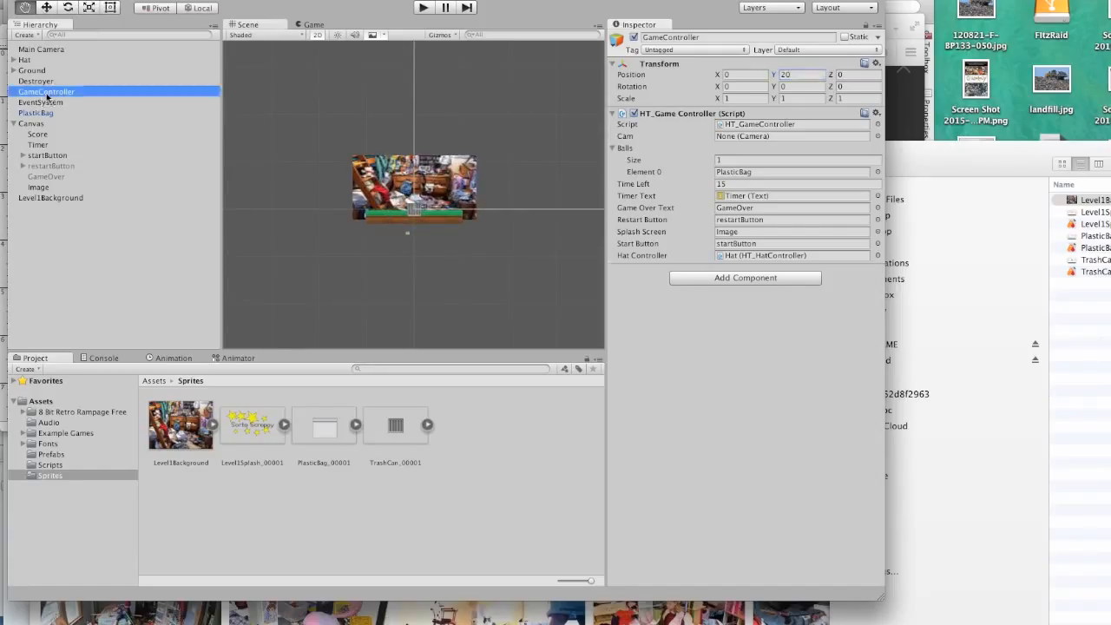
Scale Level1Background up to about 5.96 in X and 4.01 in Y.
click(46, 8)
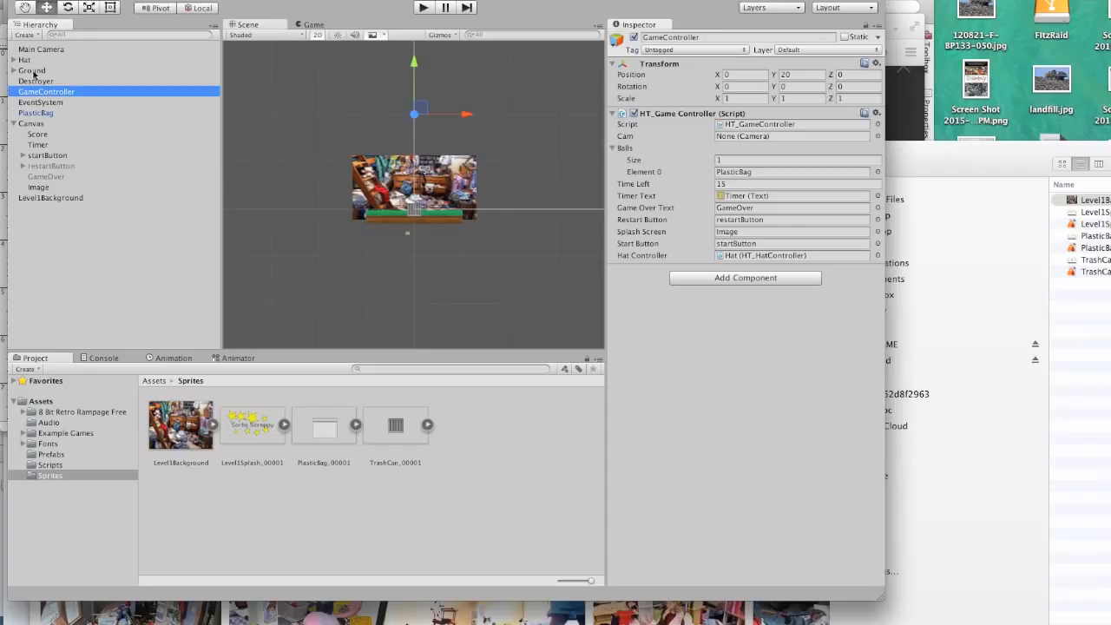
click(52, 198)
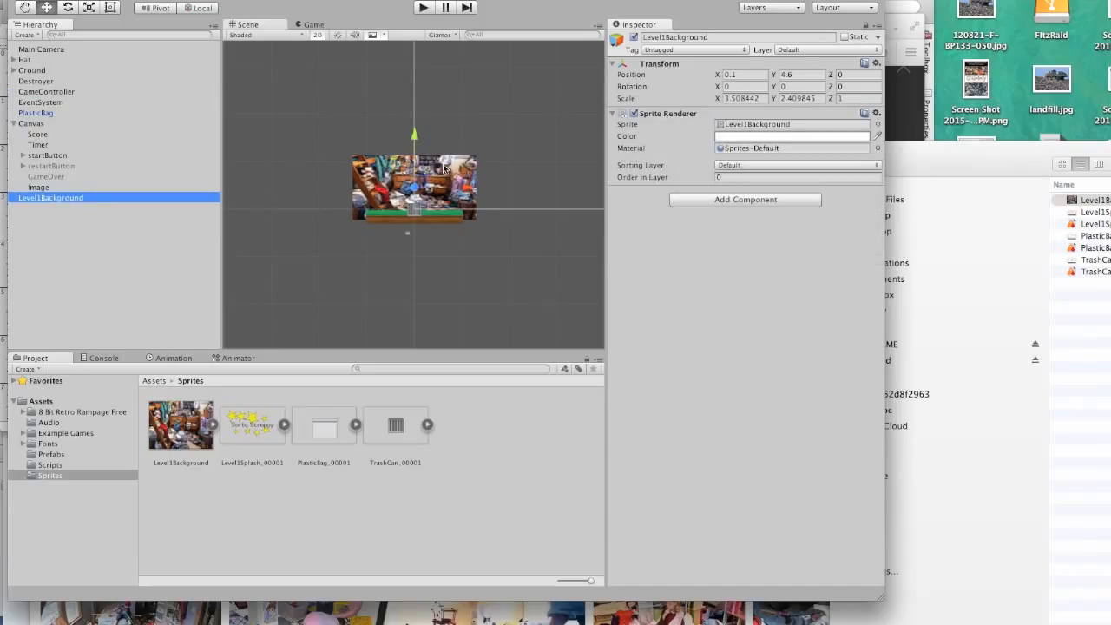
click(87, 8)
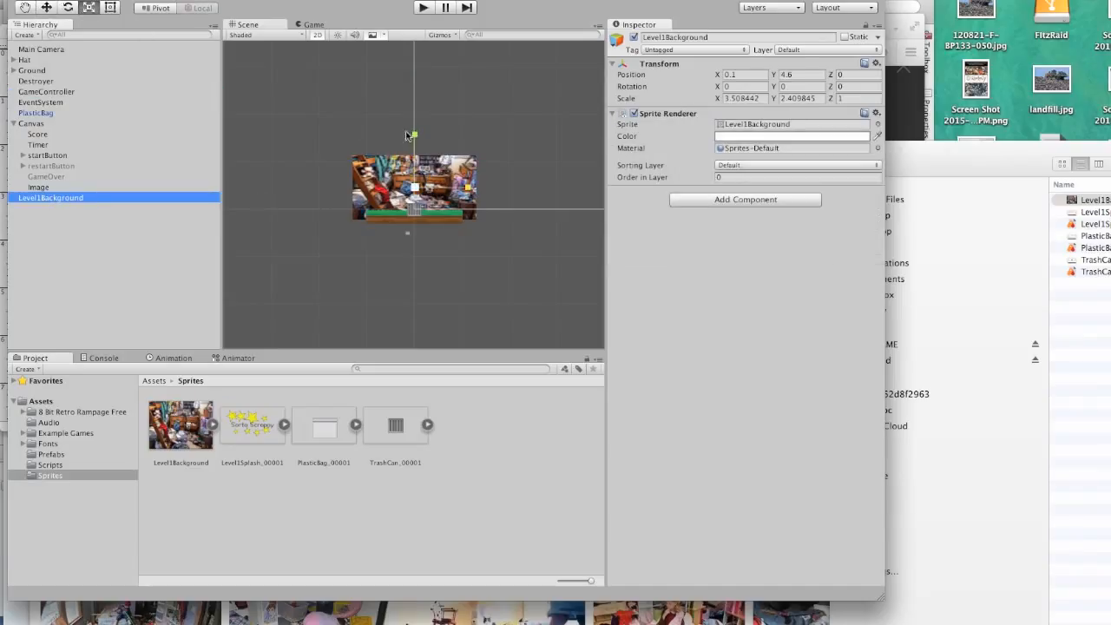
drag(414, 134, 415, 78)
drag(473, 193, 515, 193)
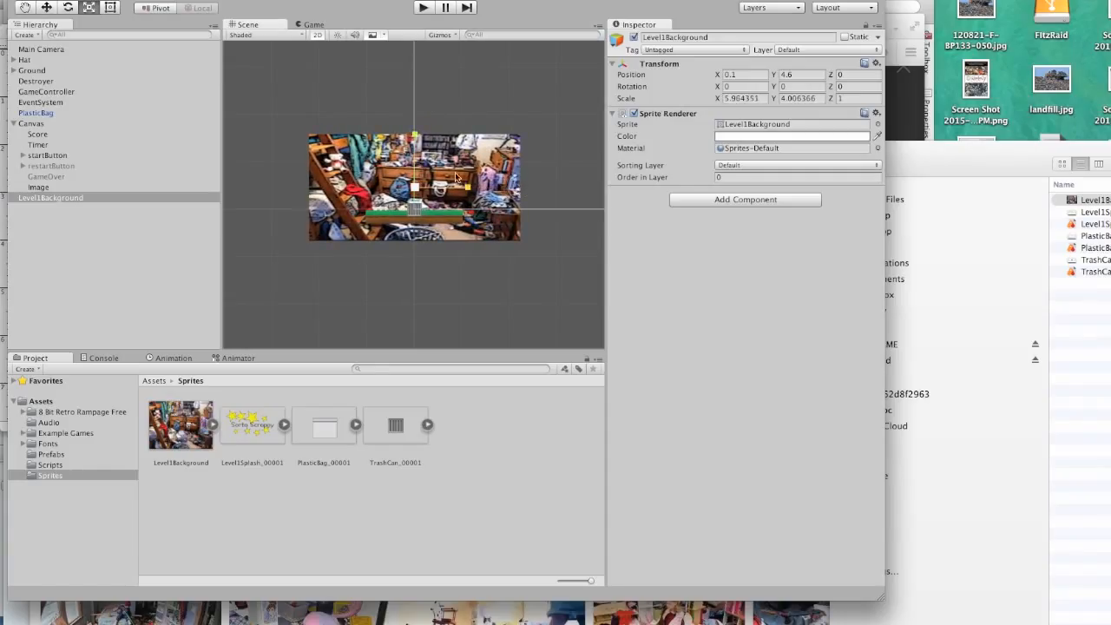
Move Level1Background to about X -0.2, Y 8.7 so its lower edge lines up with the bottom of the ground.
click(450, 151)
click(25, 8)
mouse_move(434, 165)
mouse_down()
mouse_move(434, 155)
mouse_move(435, 165)
mouse_up()
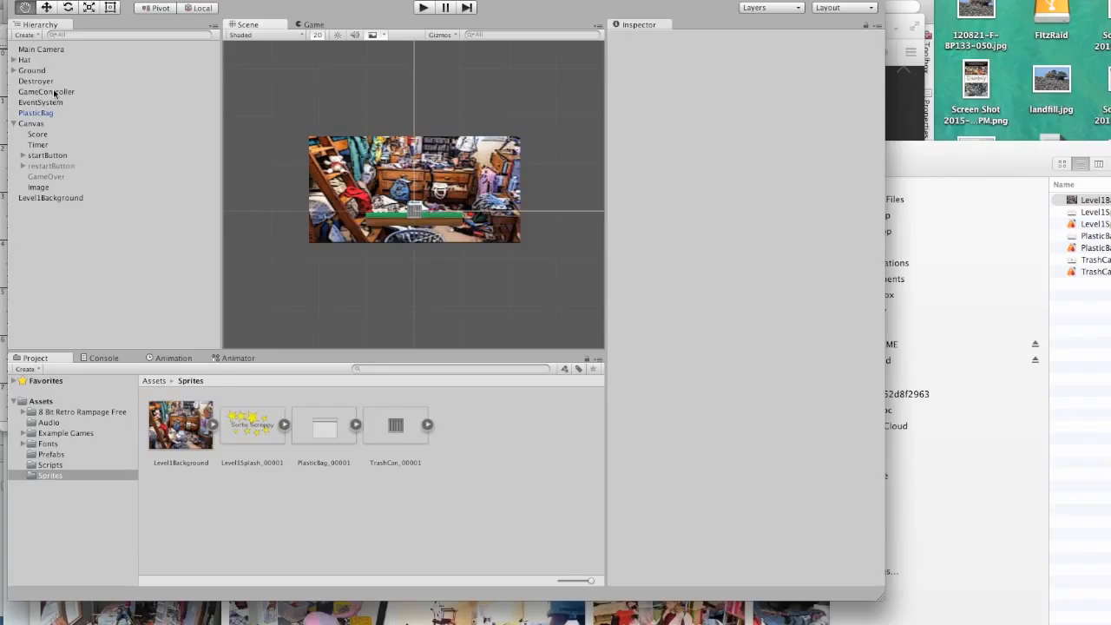
click(62, 197)
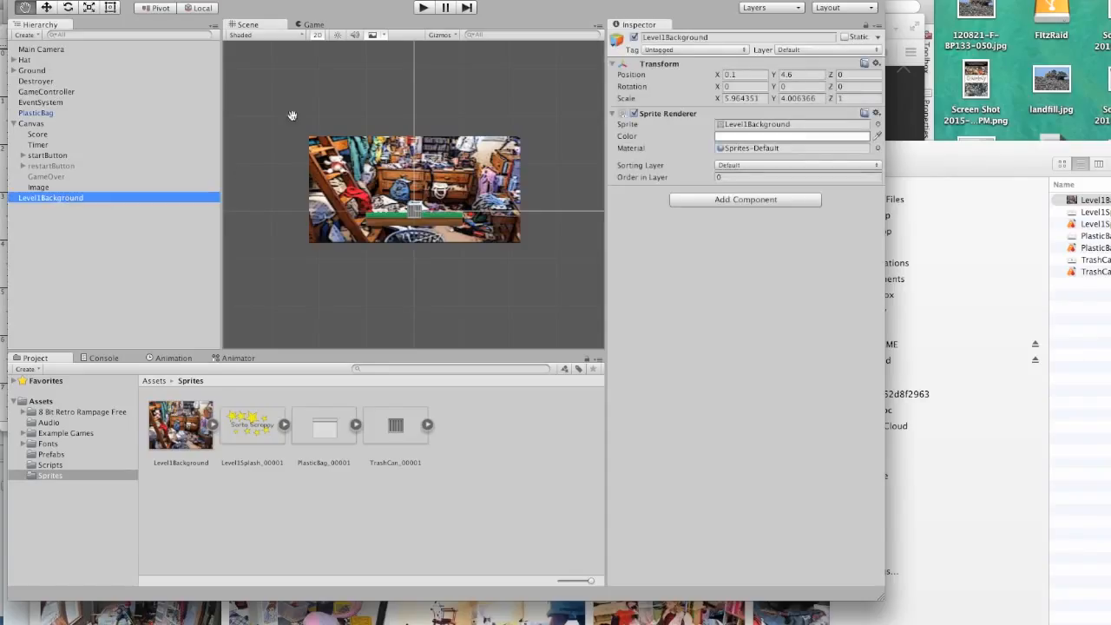
click(47, 6)
drag(424, 176, 421, 155)
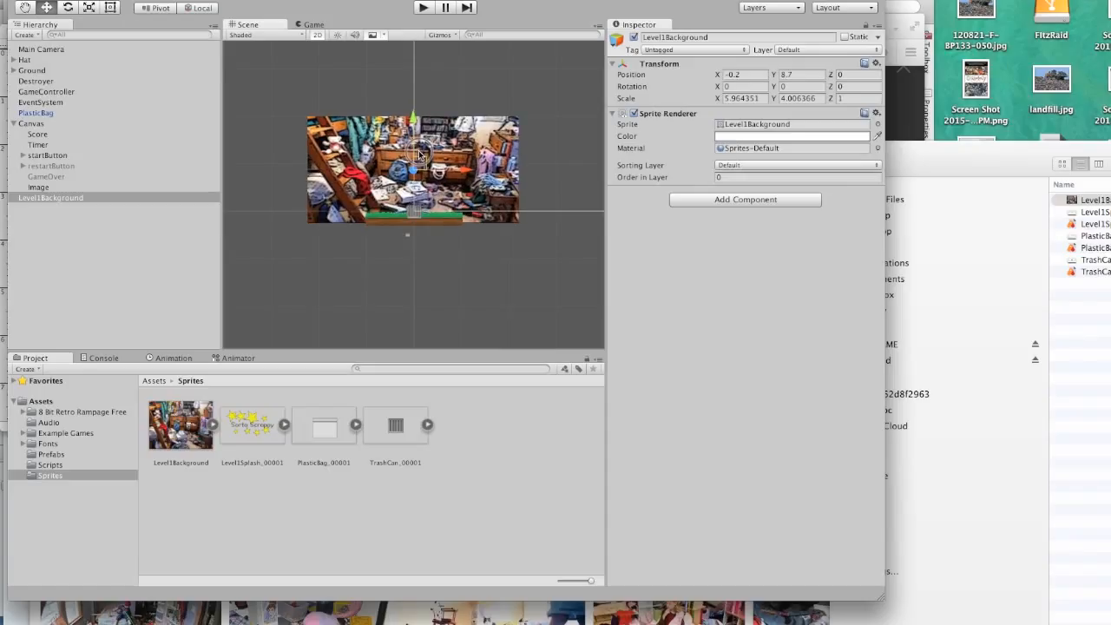
Move the Main Camera to about X 0.1, Y 3.3, centring it horizontally on the trash can.
click(45, 49)
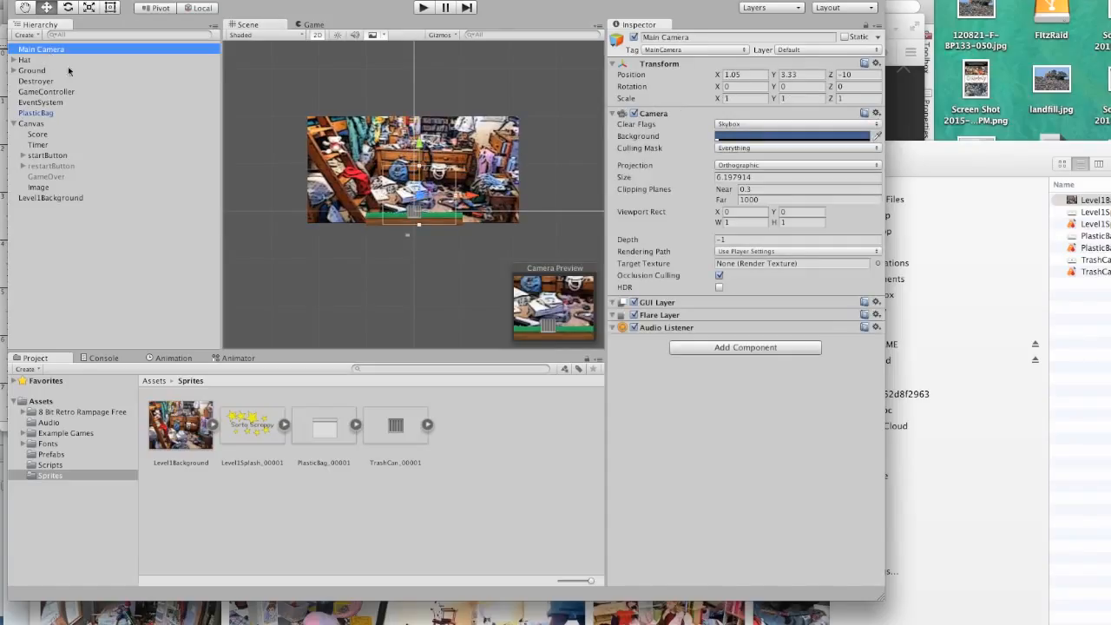
click(456, 195)
drag(456, 195, 449, 196)
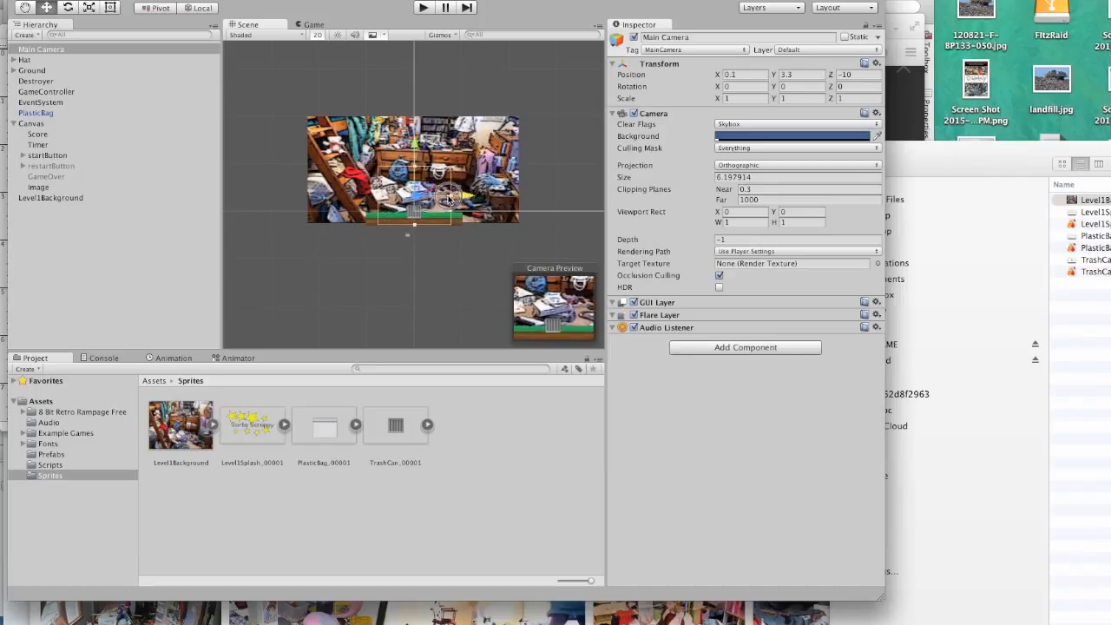
Scale the Main Camera's transform to about 1.58 in X and 1.29 in Y.
click(90, 8)
drag(451, 198, 508, 199)
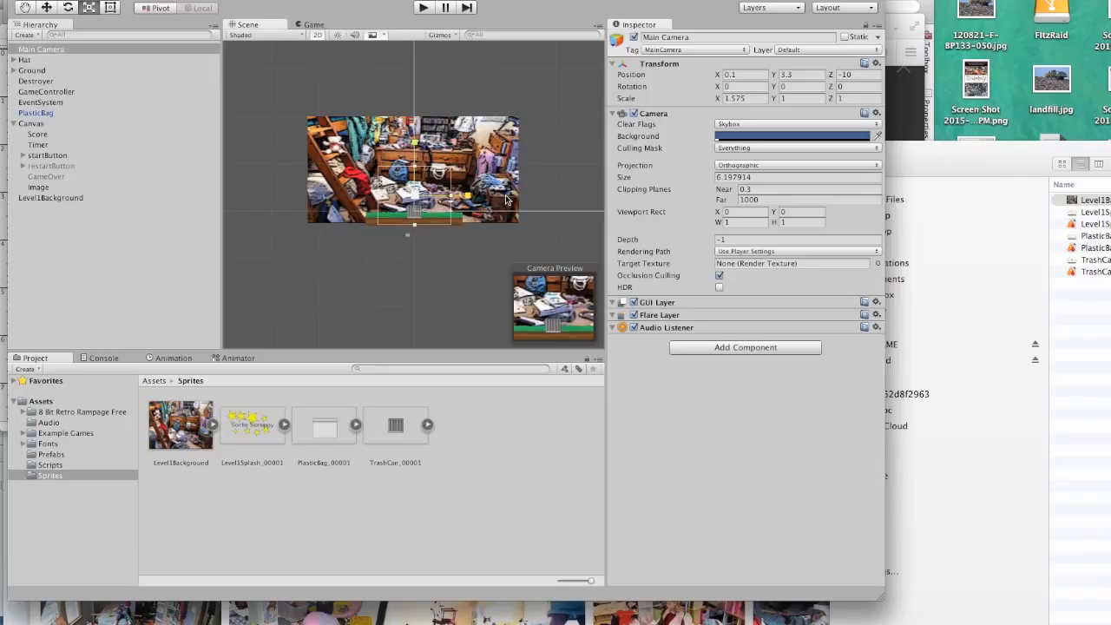
drag(420, 147, 415, 122)
Enlarge the Main Camera's view to a size of about 11.2 and move the camera to about X 0, Y 8.7.
click(48, 51)
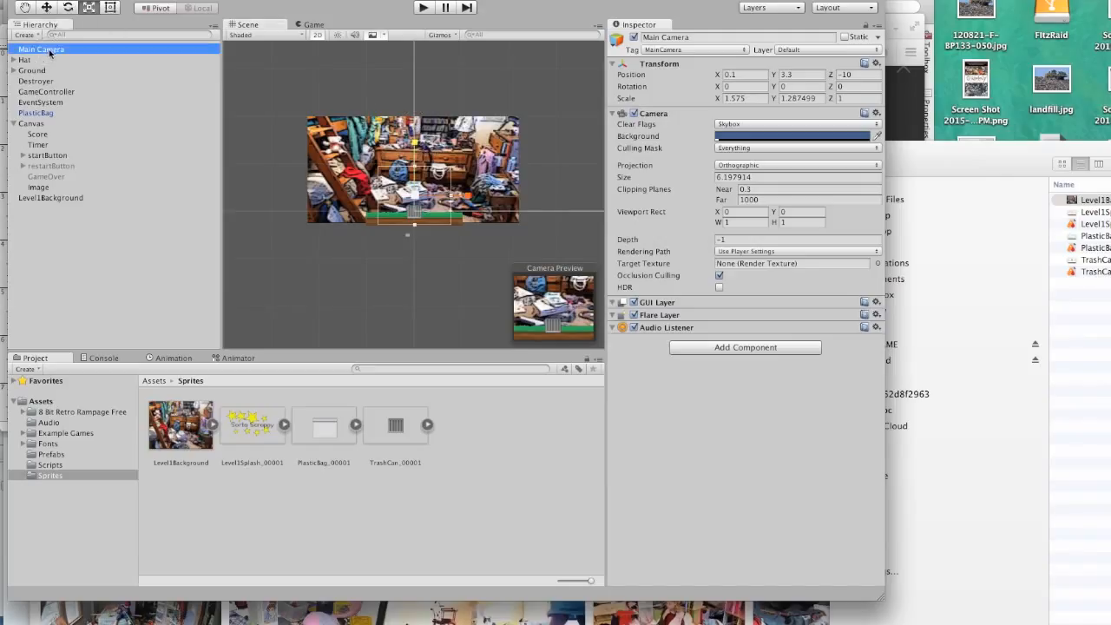
scroll(448, 180, up, 4)
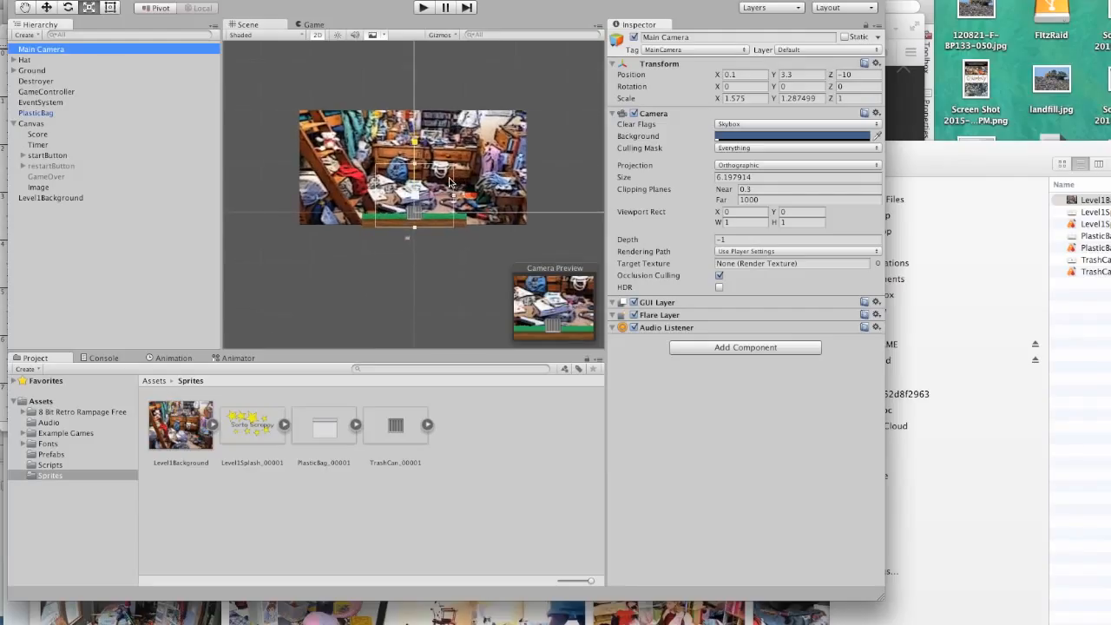
mouse_move(416, 161)
mouse_down()
mouse_move(411, 124)
mouse_move(417, 142)
mouse_up()
click(47, 8)
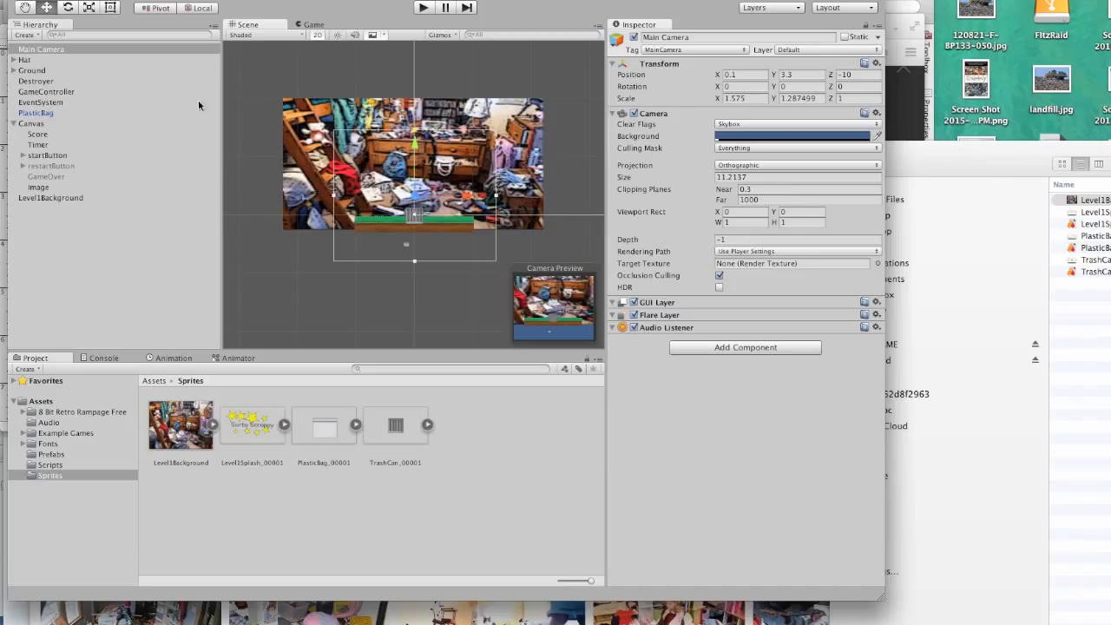
drag(419, 182, 417, 149)
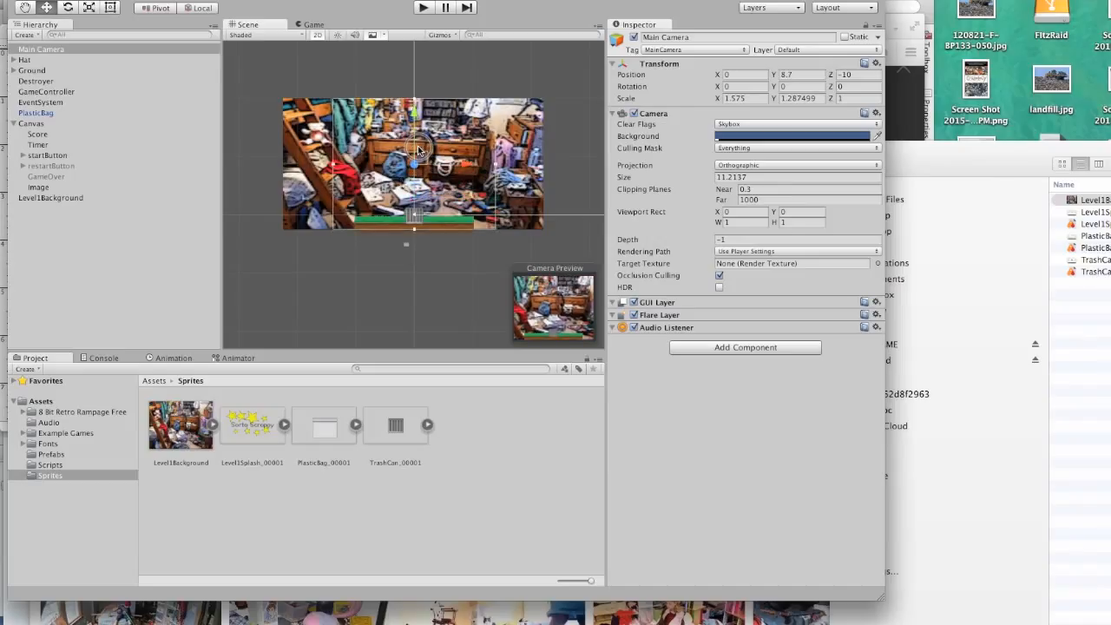
Set the Ground's X scale to 5 so it spans beyond the background's width.
click(31, 71)
click(737, 98)
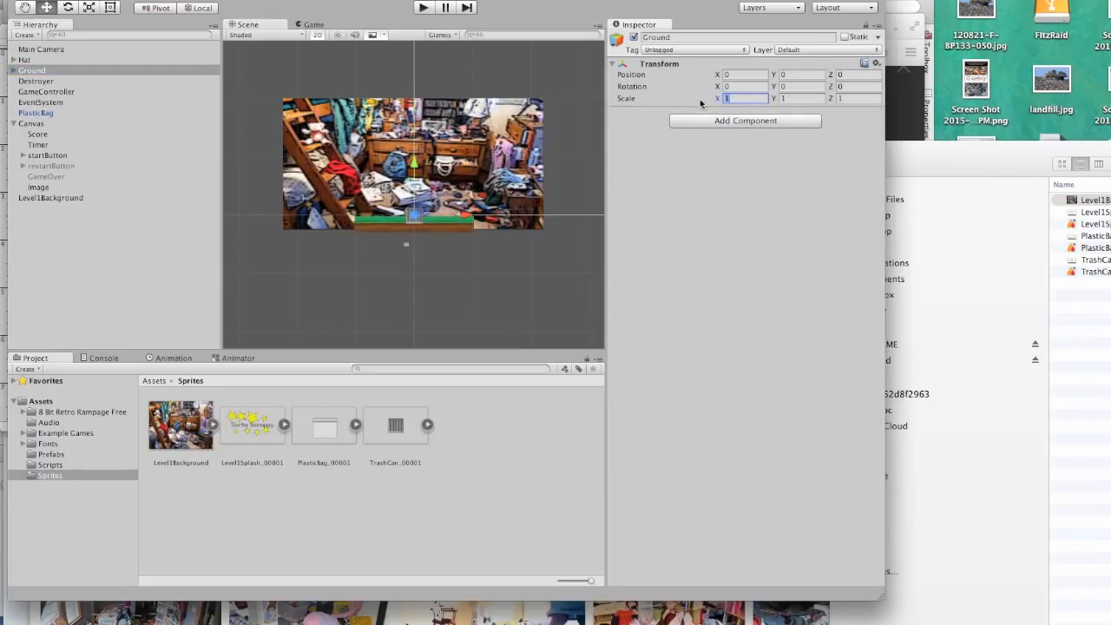
text(5)
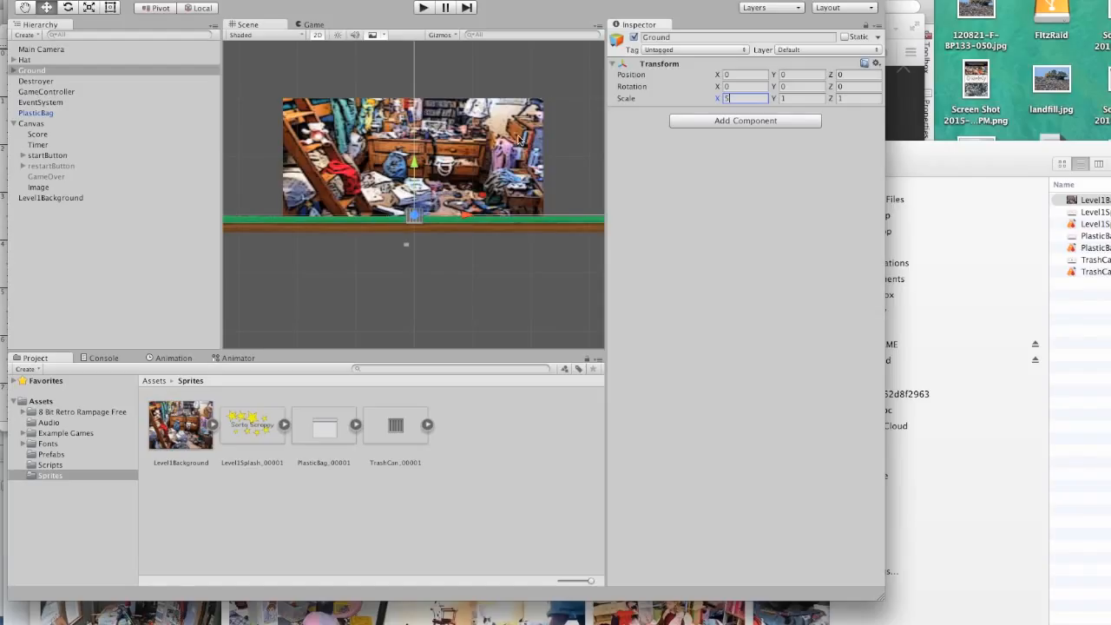
Test the game with the enlarged background and ground by starting a round, and stop playback.
click(422, 8)
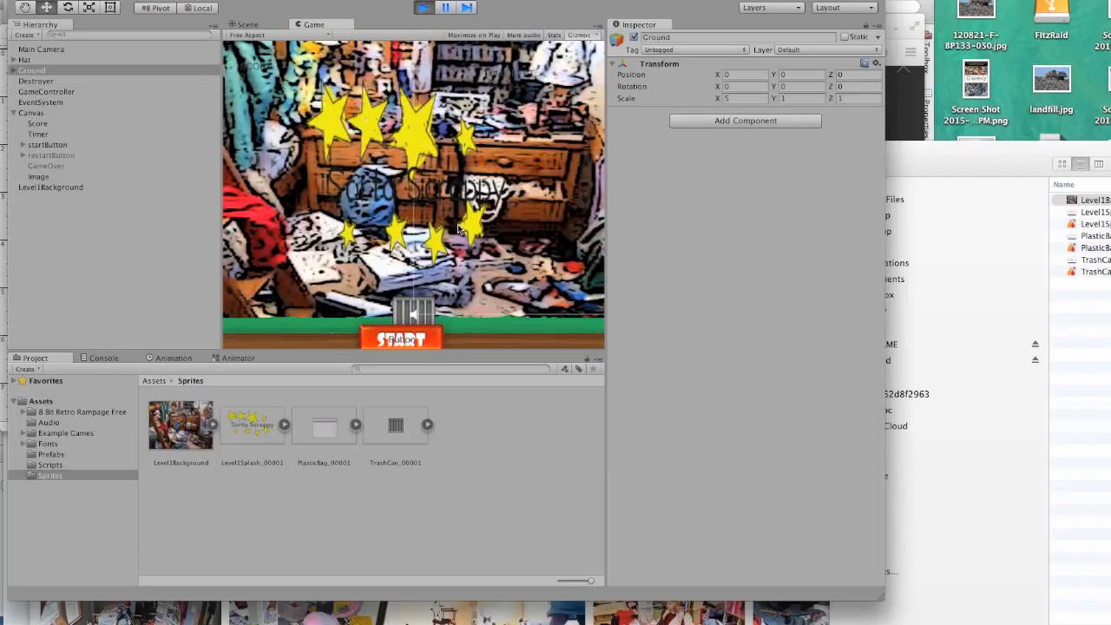
click(413, 342)
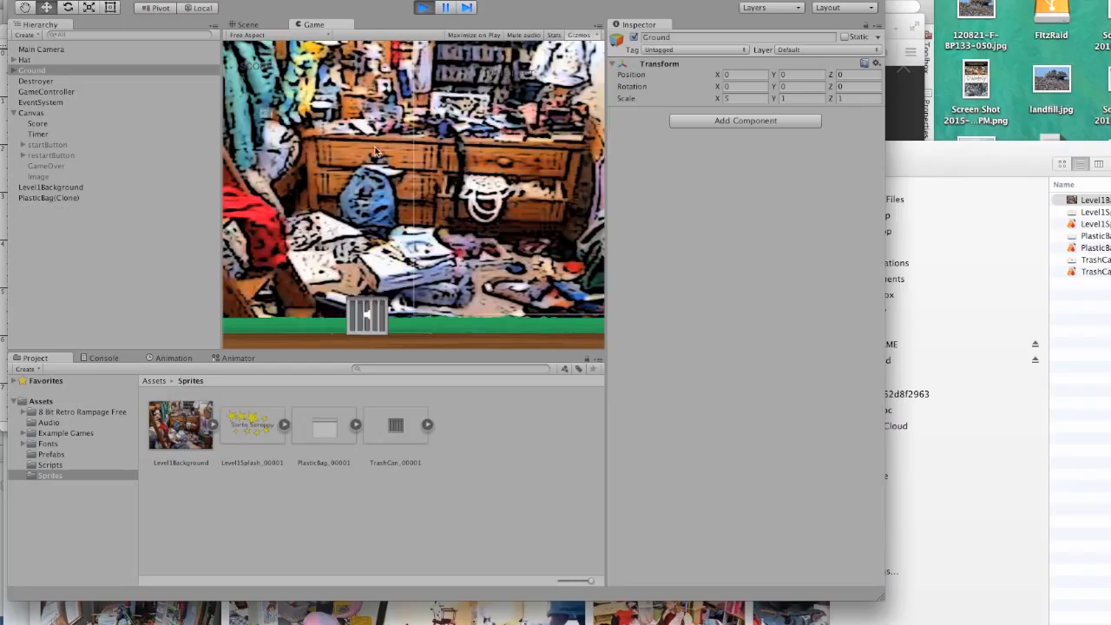
click(423, 7)
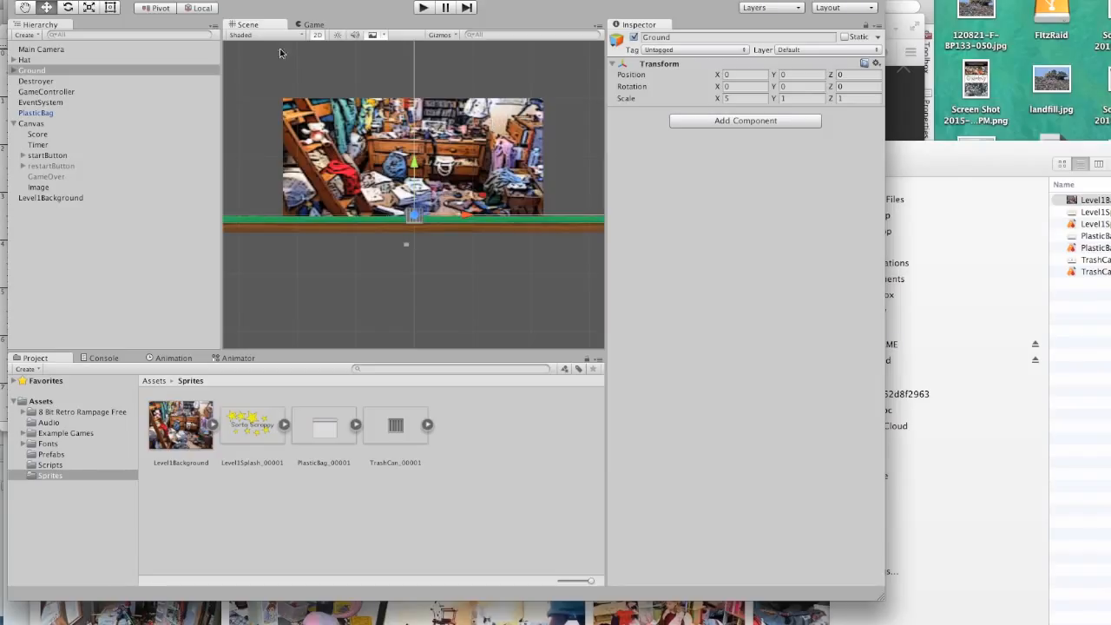
Move the Canvas's startButton up to about Pos X -2.8, Pos Y -179.8, beneath the splash image.
click(41, 124)
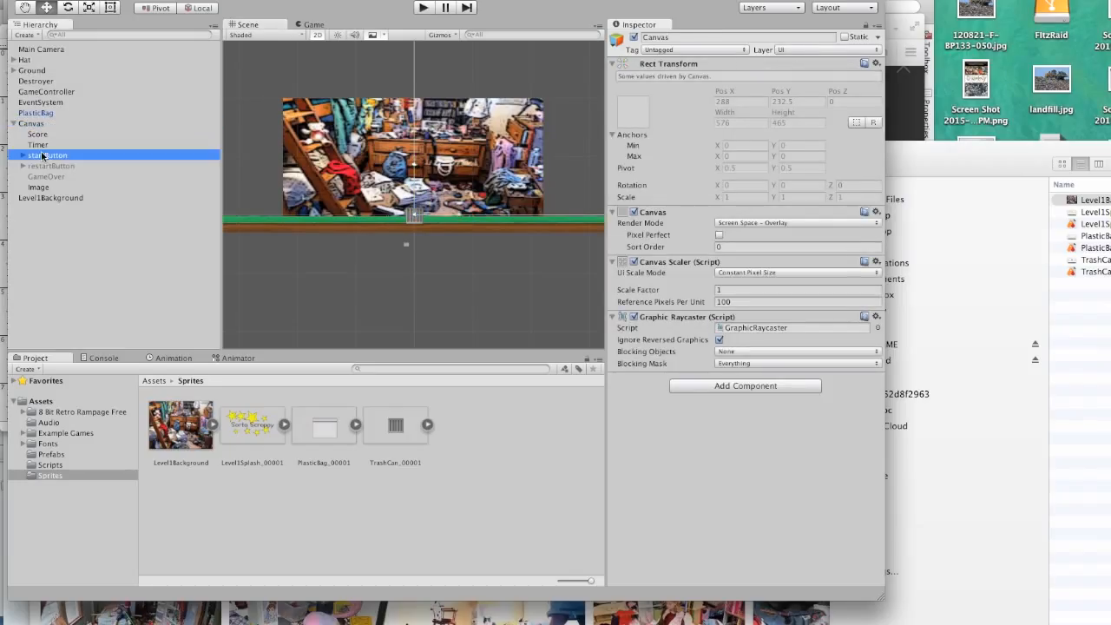
click(43, 155)
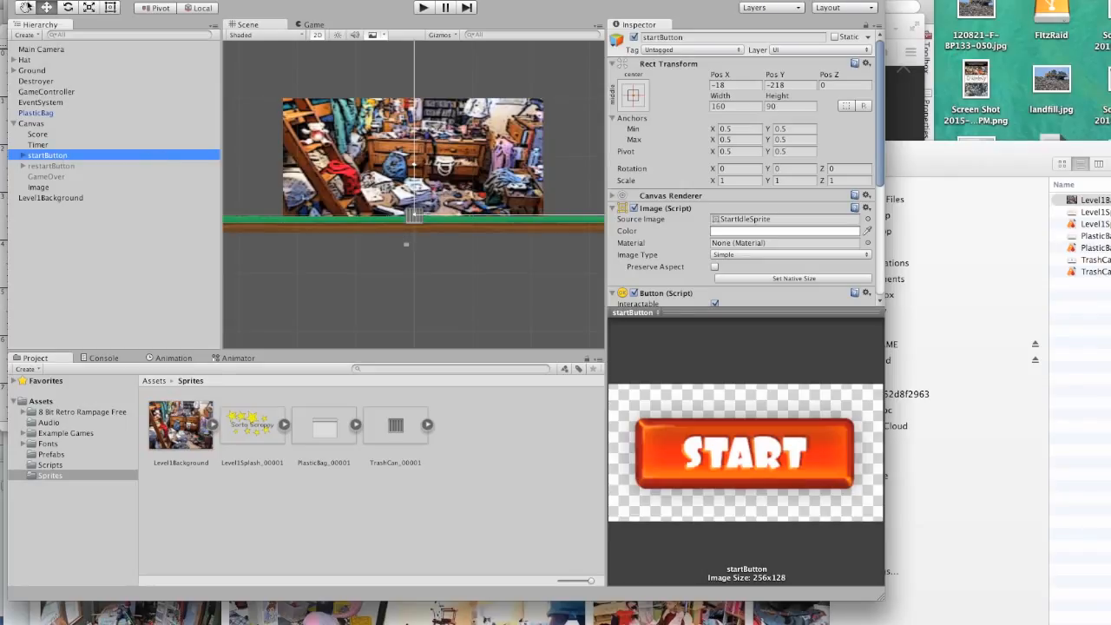
click(25, 8)
scroll(486, 180, up, 3)
scroll(486, 181, down, 10)
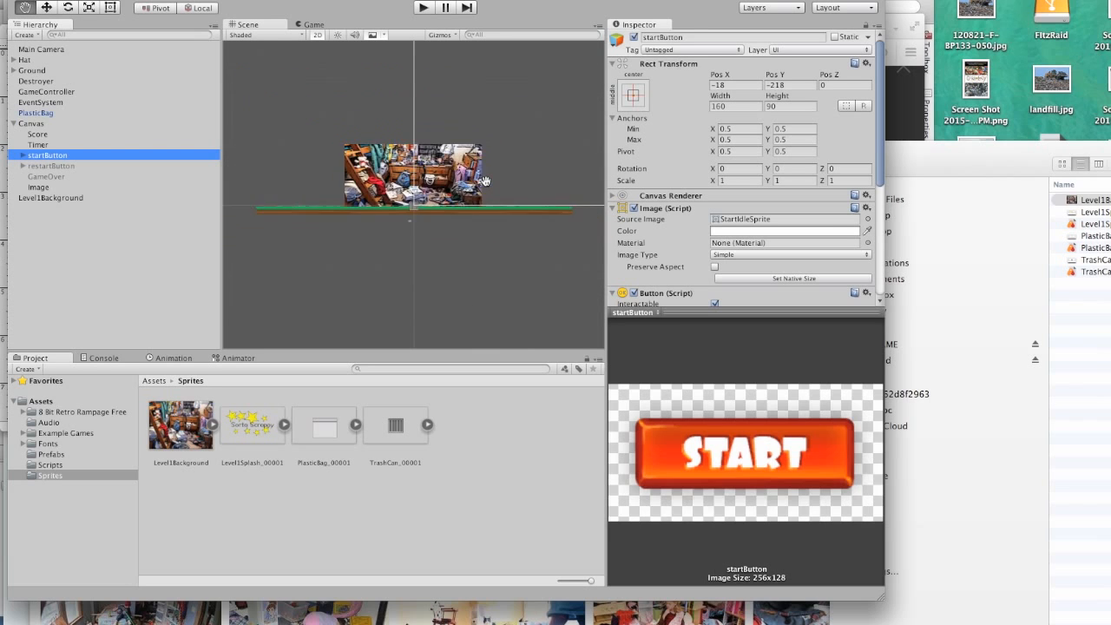
drag(486, 181, 243, 197)
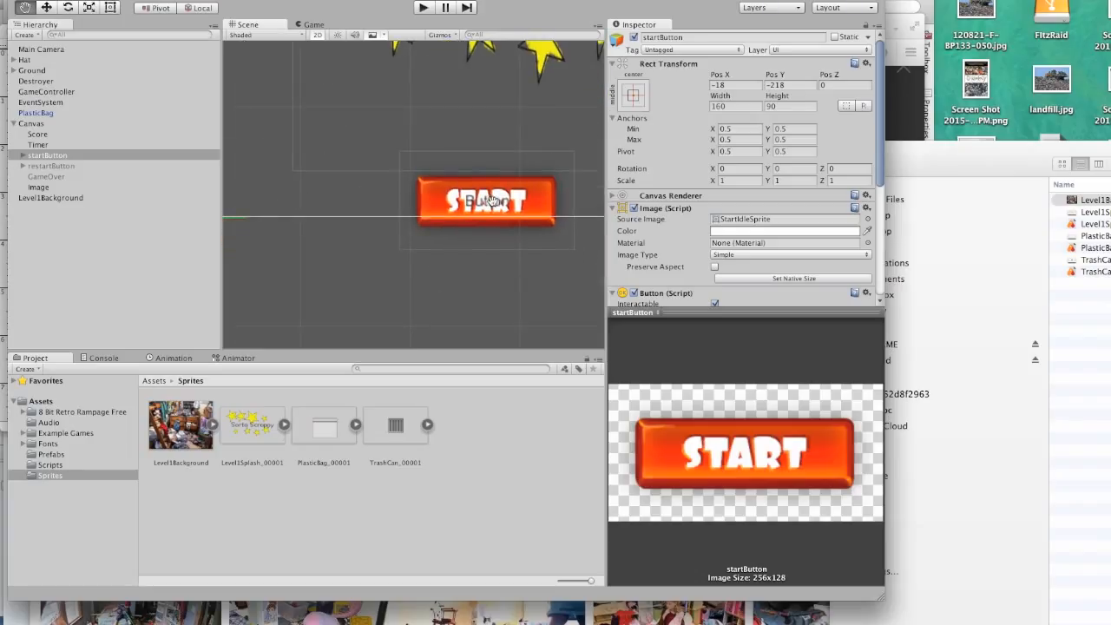
click(49, 8)
drag(497, 185, 510, 147)
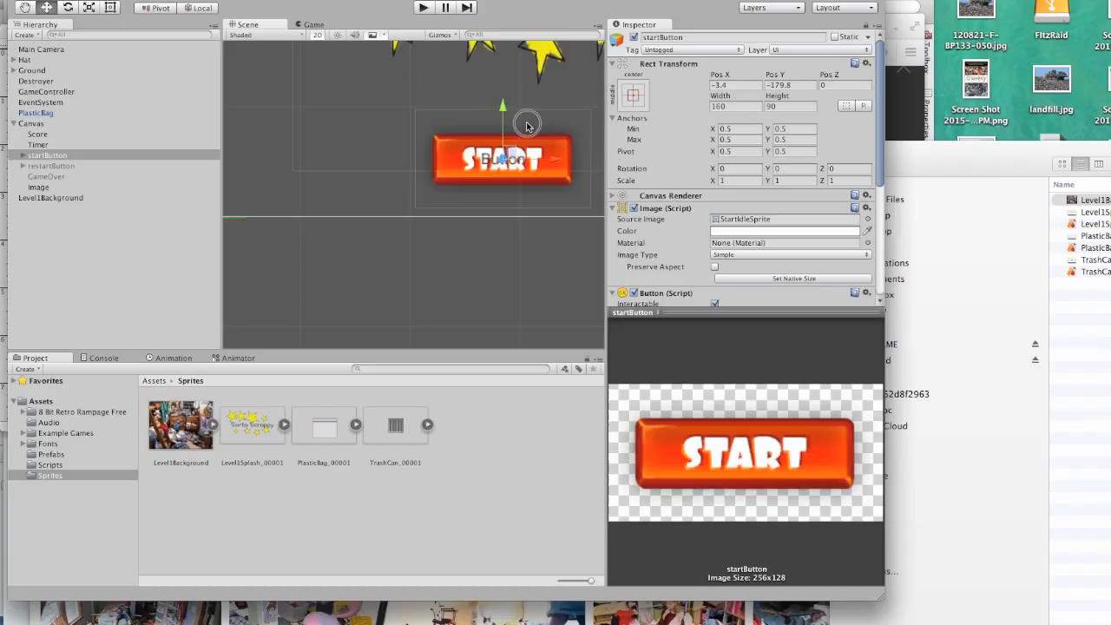
Scale the Sorta Scrappy splash image down in both width and height within the Canvas.
scroll(386, 173, up, 2)
scroll(386, 171, down, 5)
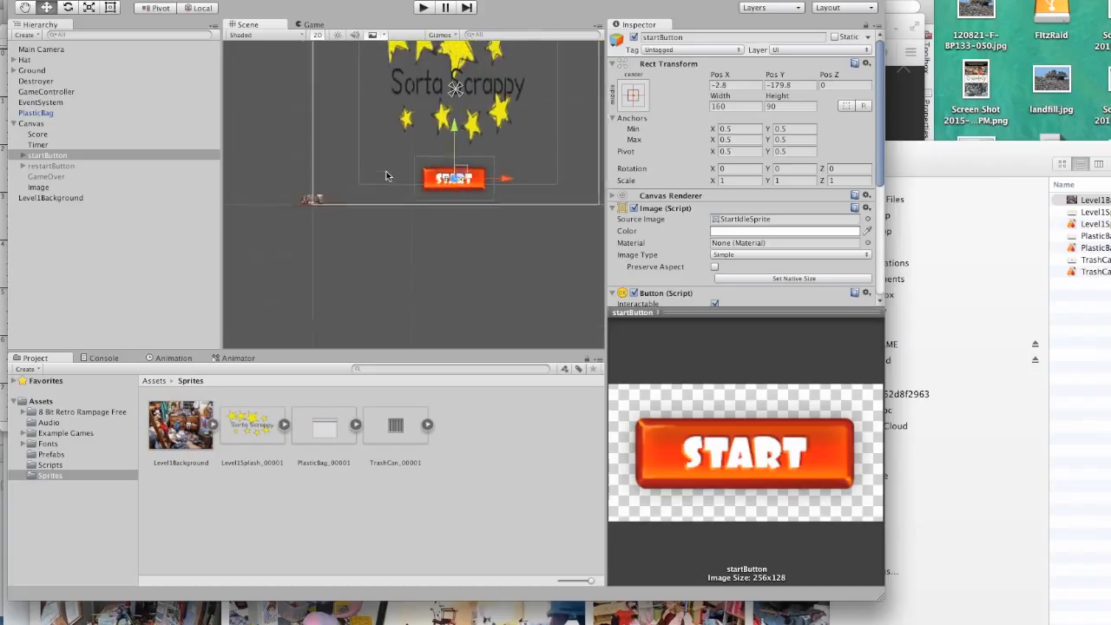
click(423, 118)
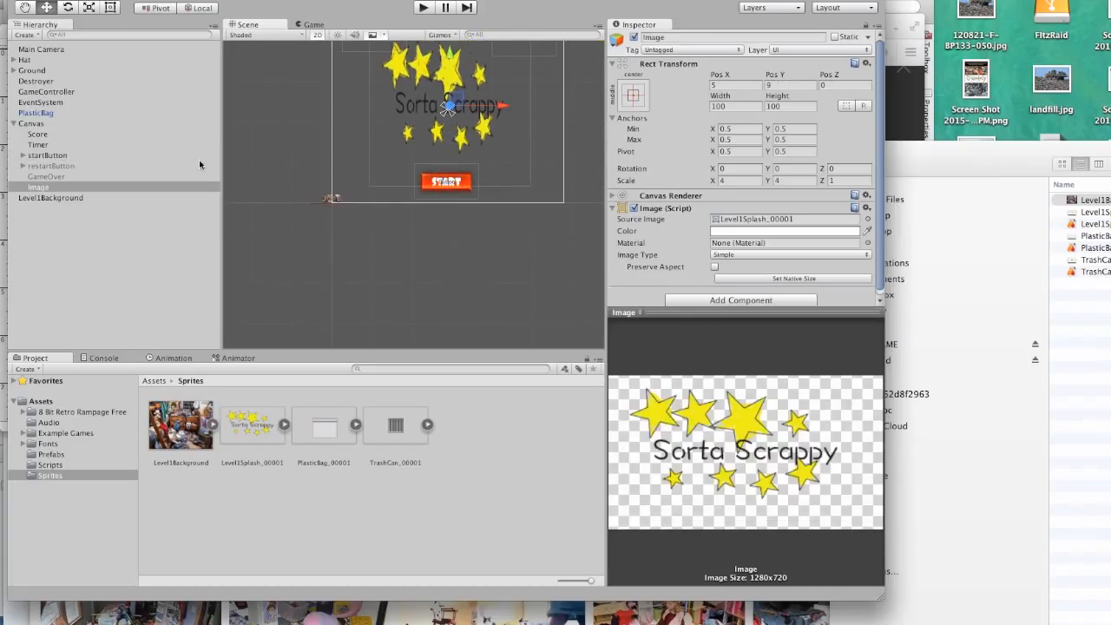
click(88, 8)
scroll(327, 118, down, 2)
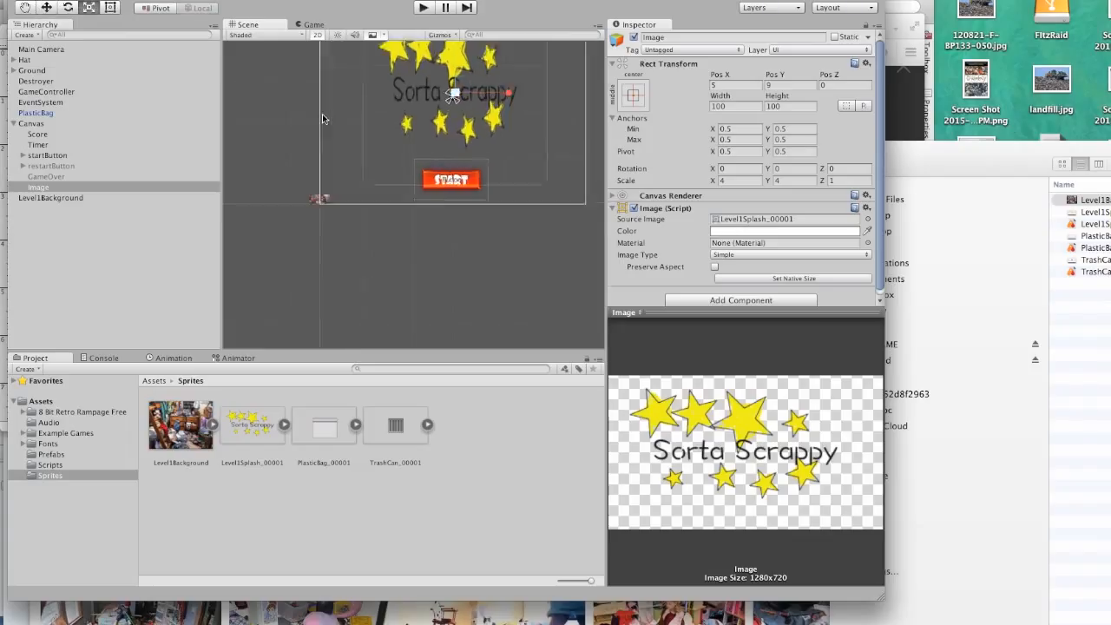
mouse_move(496, 121)
mouse_down()
mouse_move(464, 120)
mouse_move(480, 120)
mouse_up()
drag(440, 76, 441, 96)
click(383, 156)
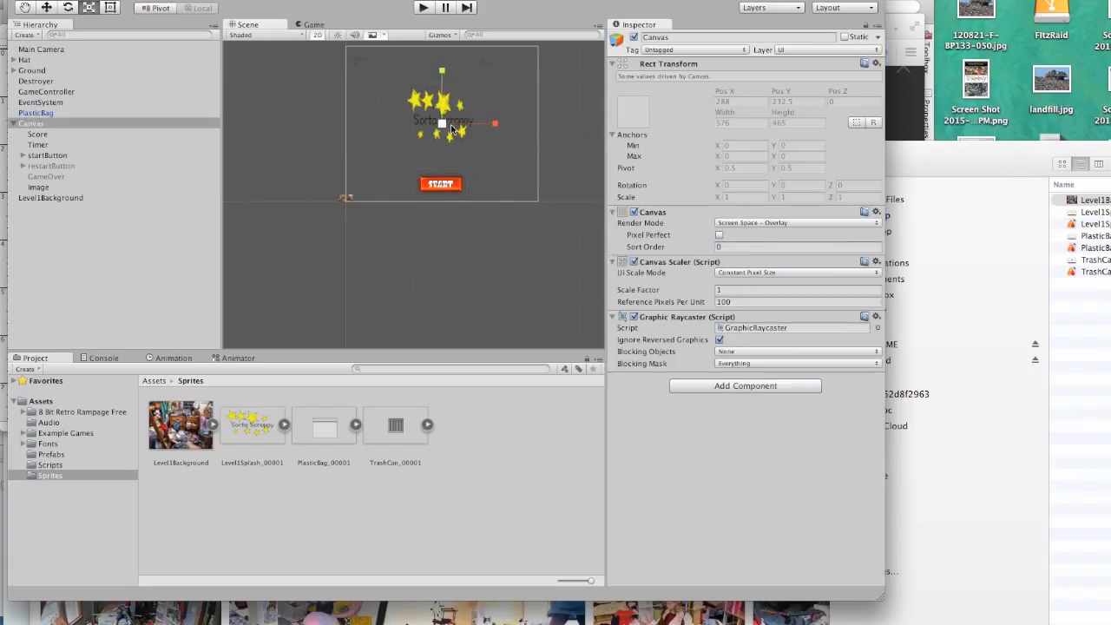
Test the game again to check the splash image and start button layout, start a round, and stop playback.
click(423, 10)
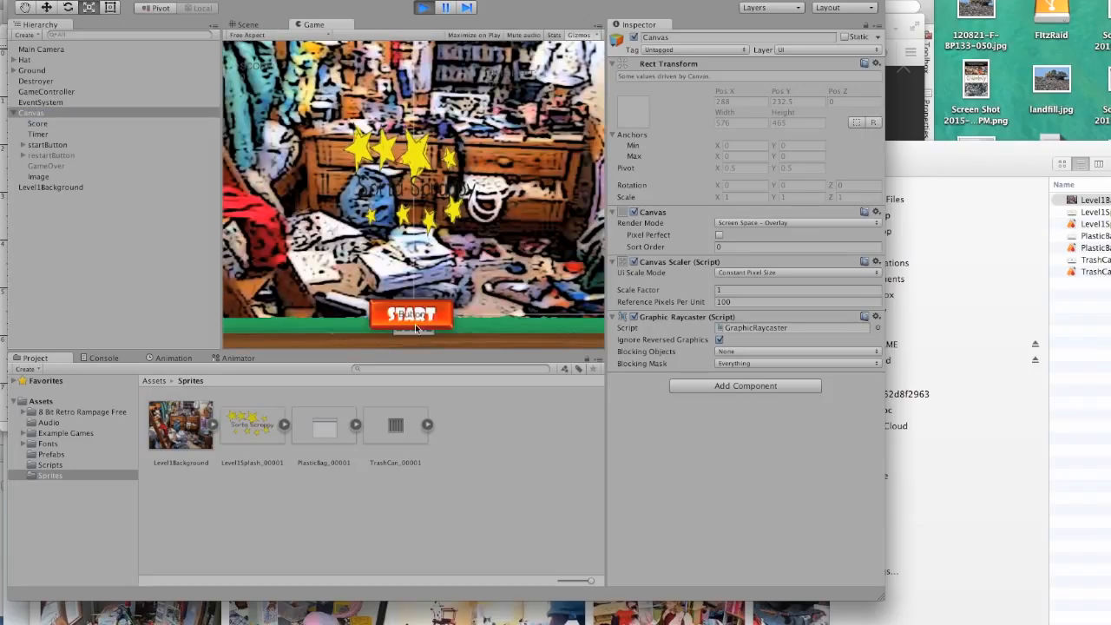
click(419, 325)
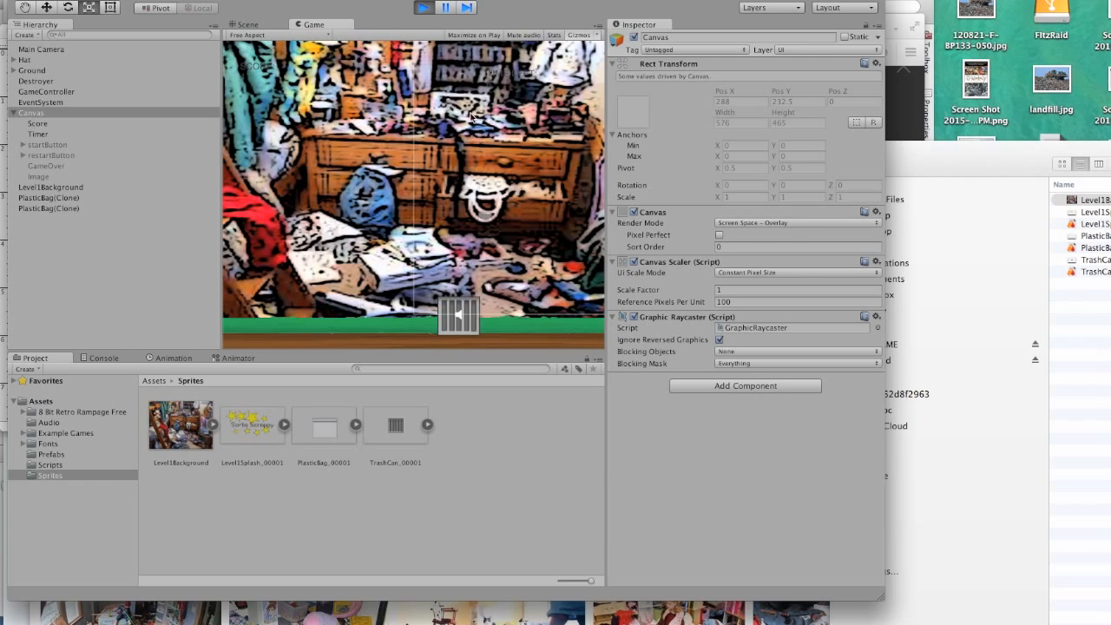
key(super+p)
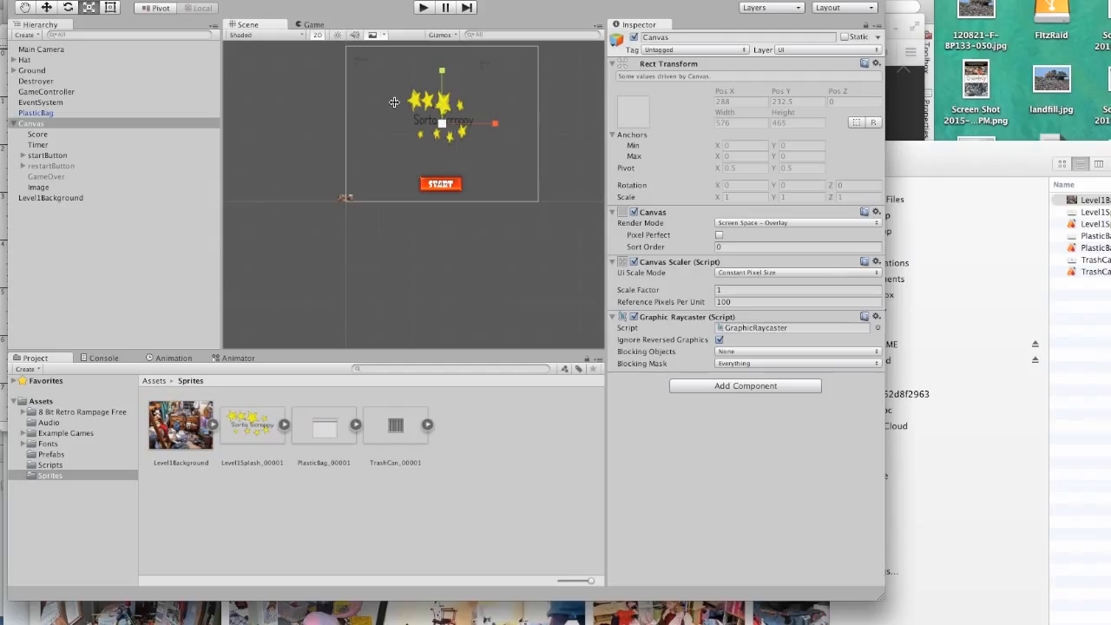
Change the Score text's color to white (RGB 255, 255, 255).
click(40, 134)
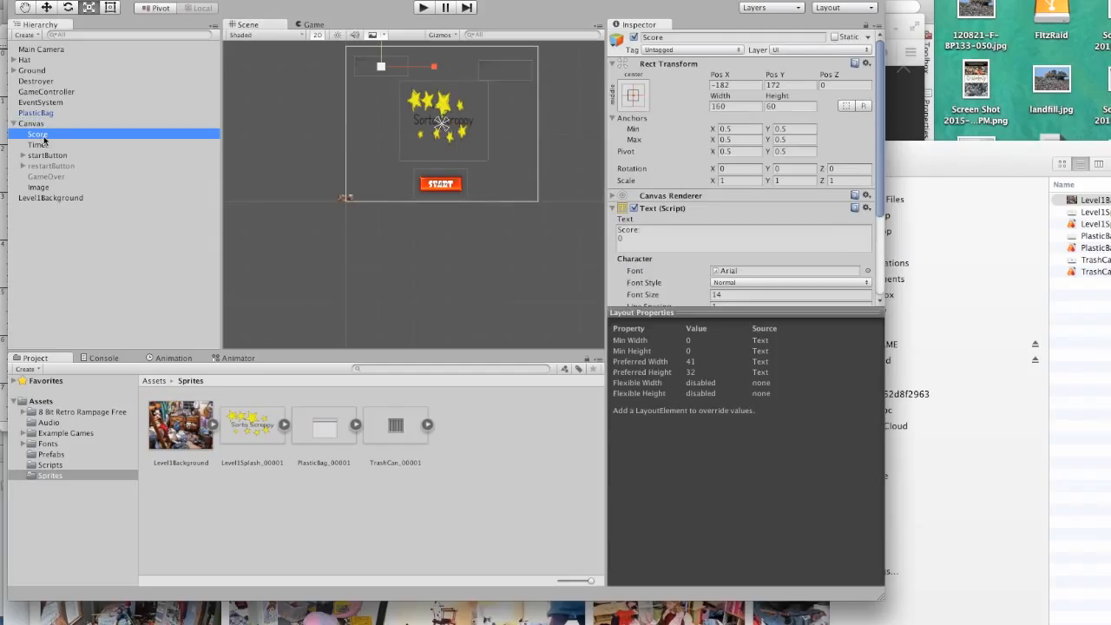
scroll(664, 245, down, 5)
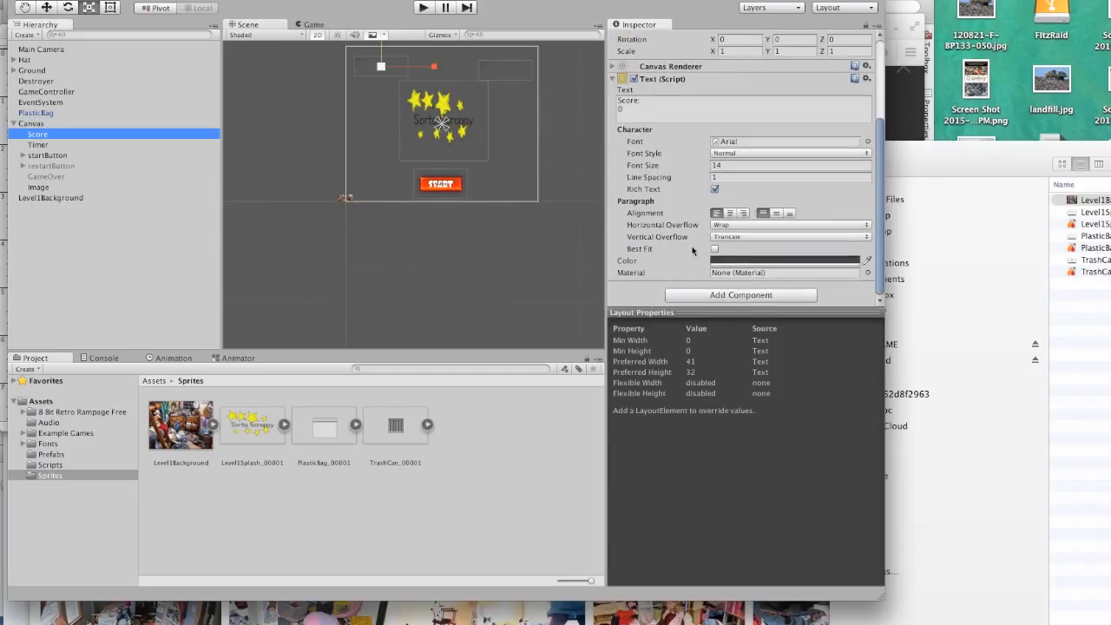
click(814, 261)
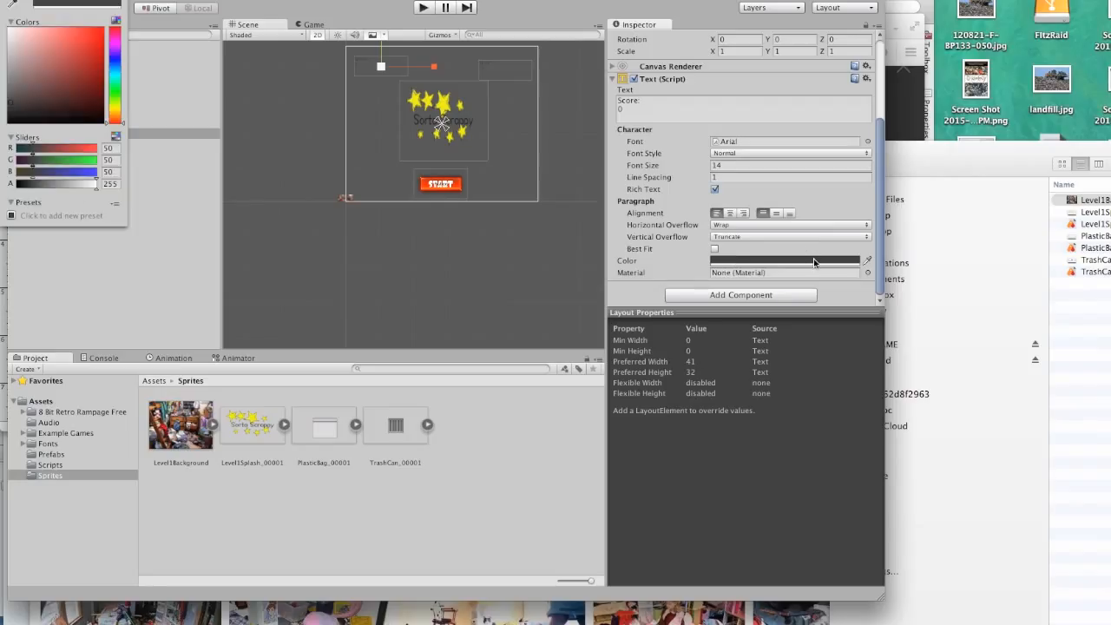
click(9, 31)
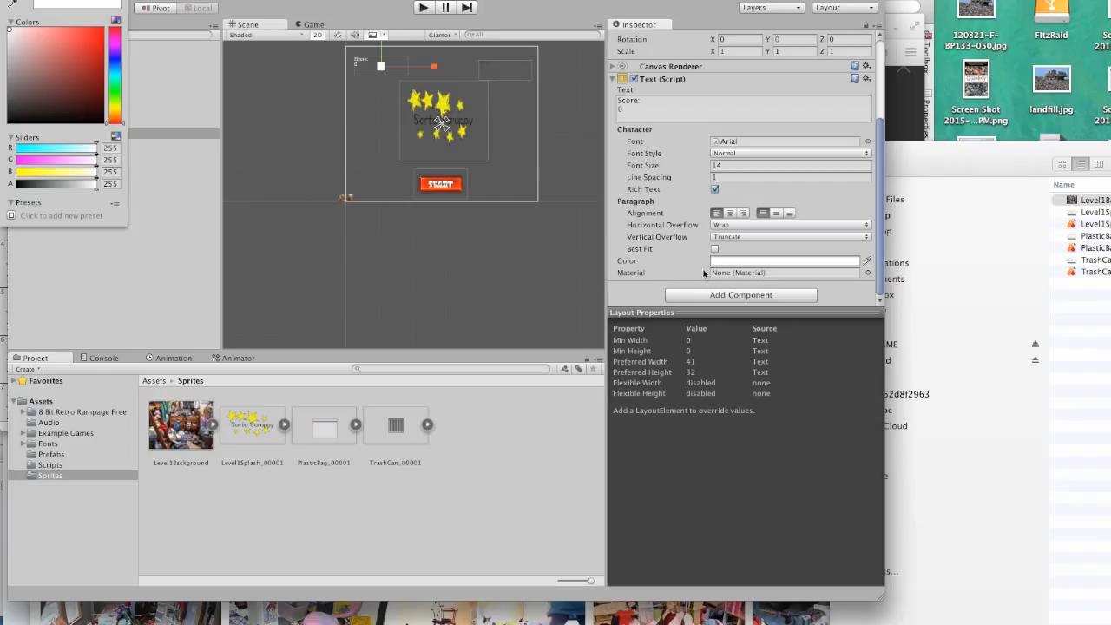
Set the font size of both the Score and Timer texts on the Canvas to 20.
click(729, 166)
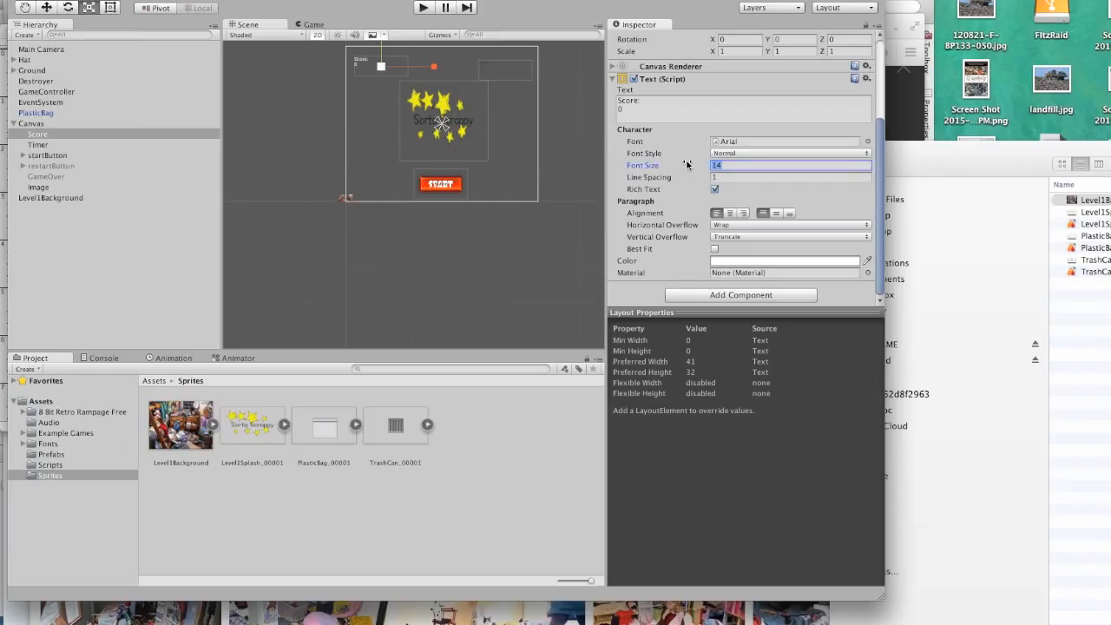
text(20)
click(59, 145)
click(698, 174)
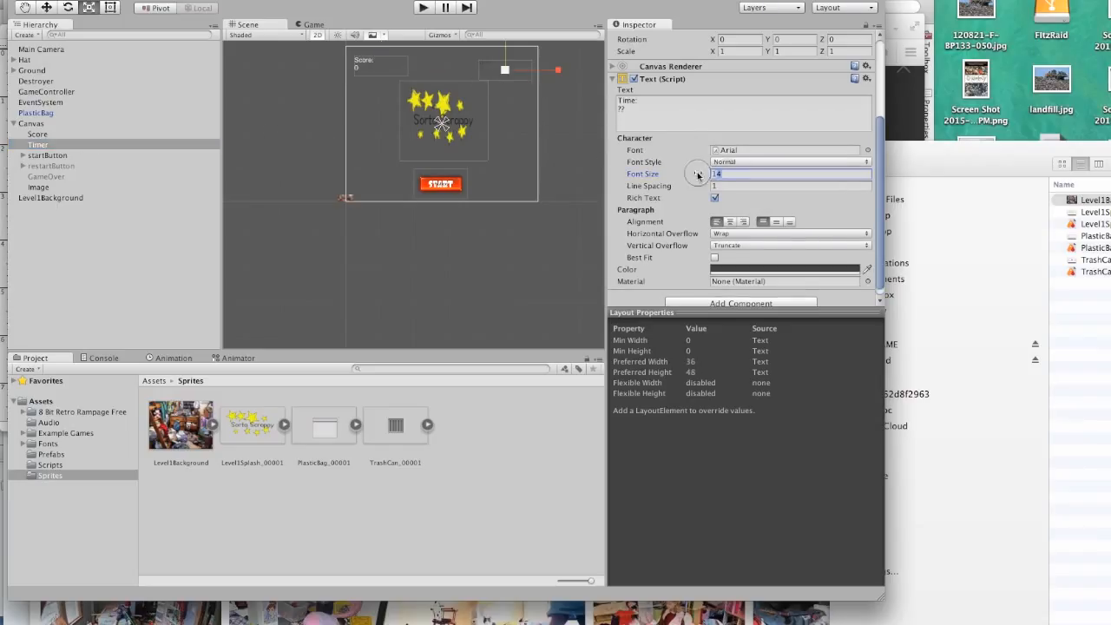
text(2)
Change the Timer text's color to white and move it slightly up and to the right within the Canvas.
click(725, 270)
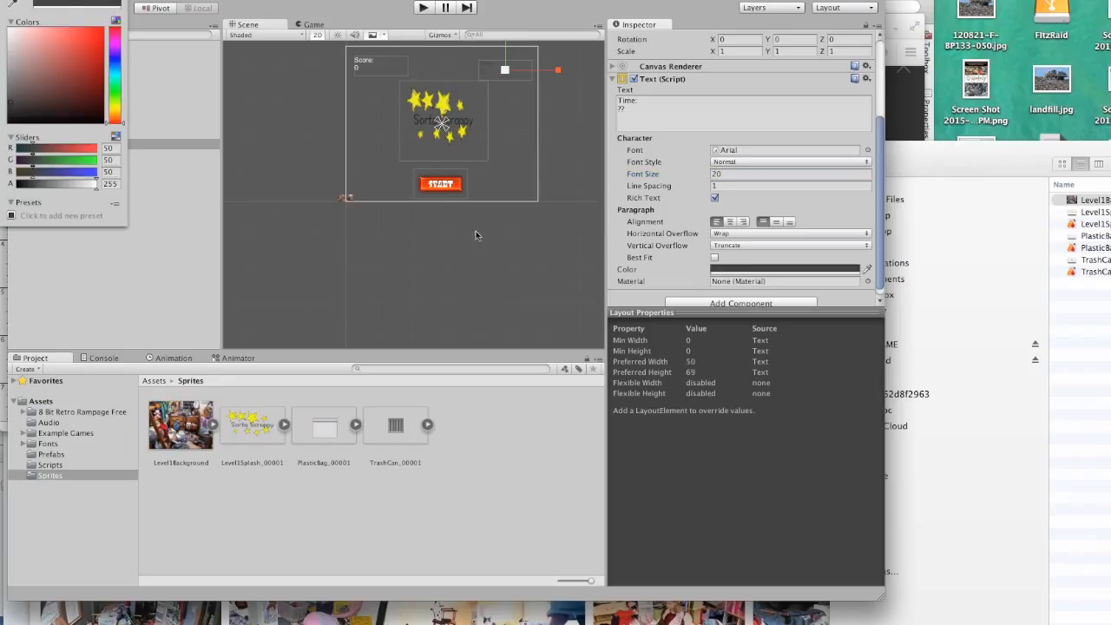
click(10, 30)
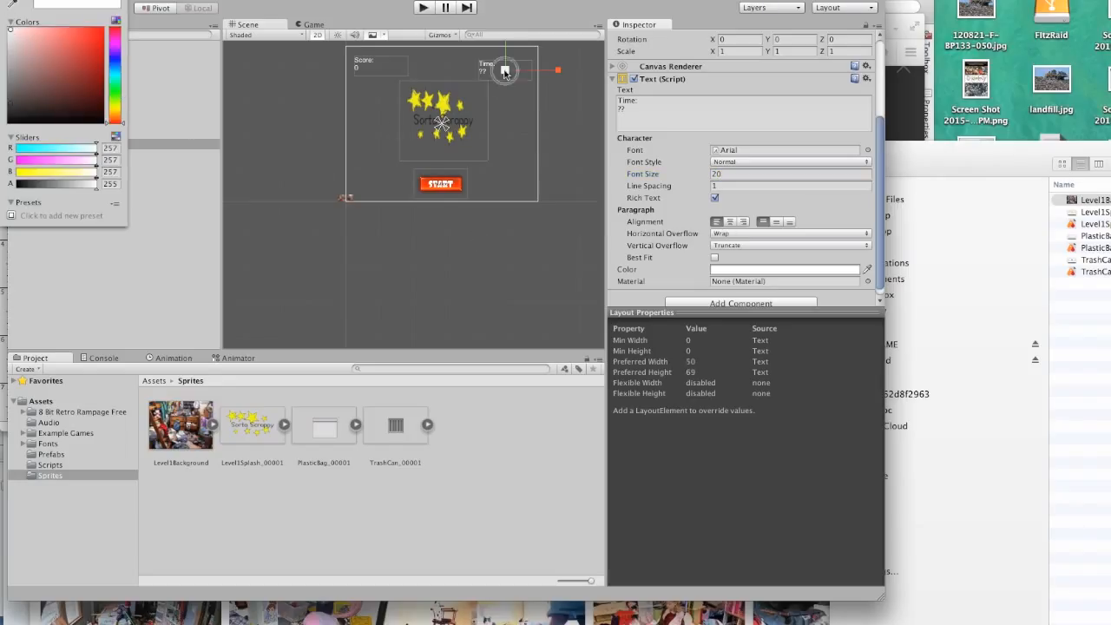
click(505, 71)
click(48, 8)
drag(508, 67, 512, 62)
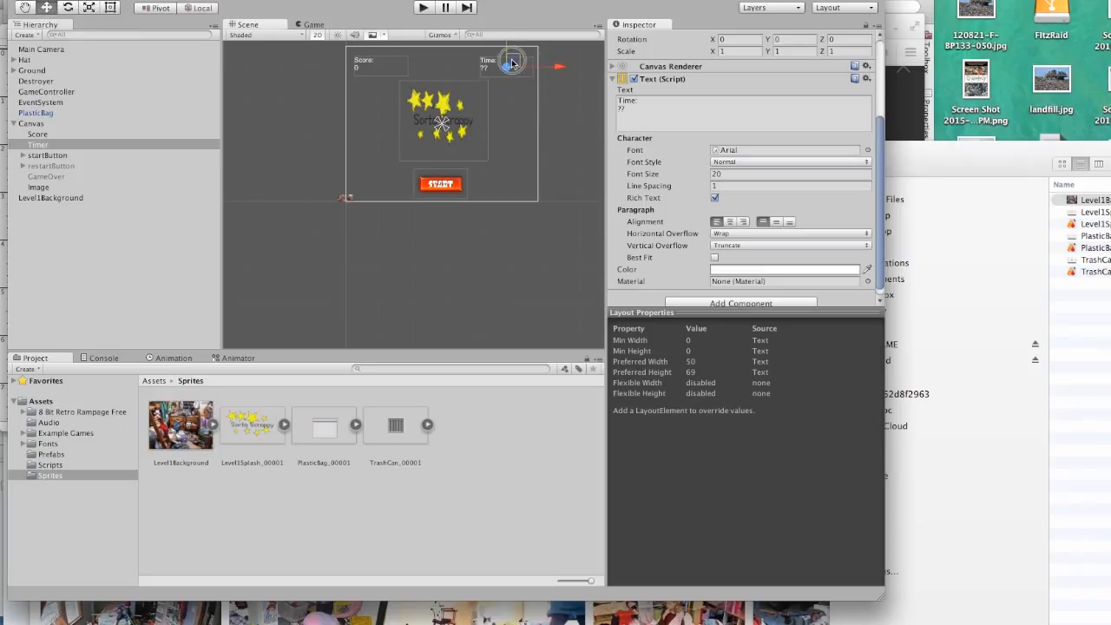
Run the game to check the enlarged white score and timer texts against the background, and stop playback.
click(422, 9)
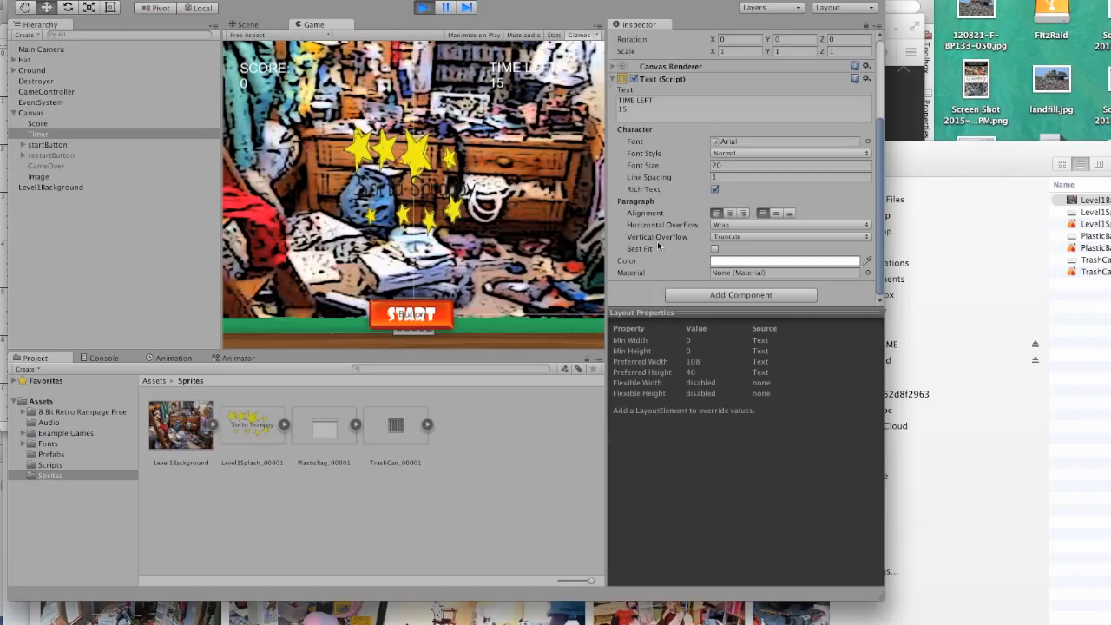
scroll(658, 246, up, 5)
scroll(658, 243, down, 3)
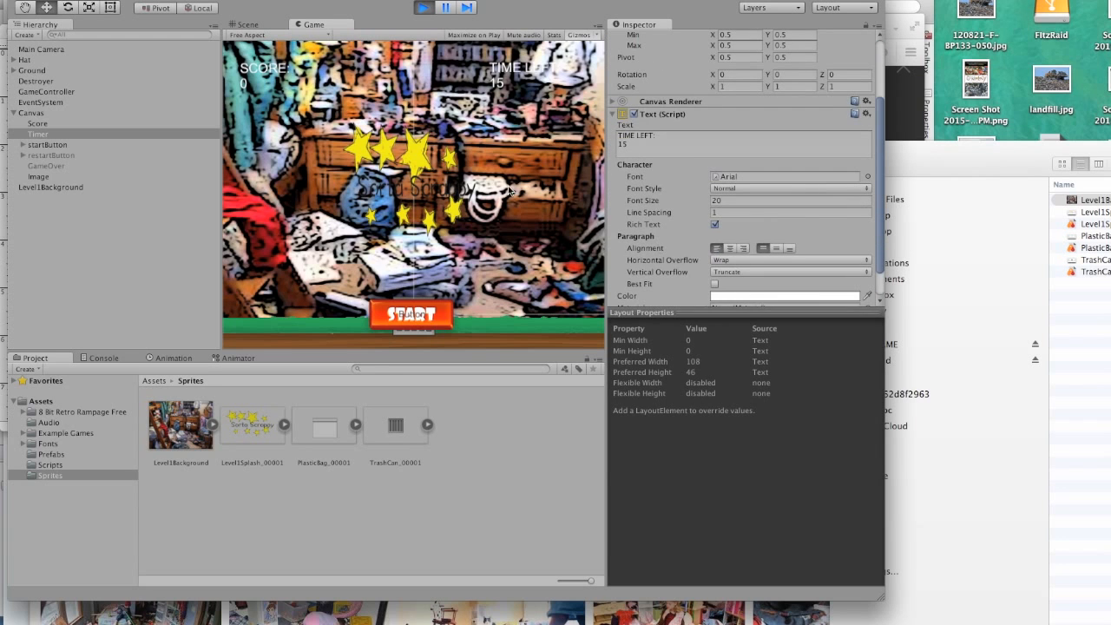
click(421, 8)
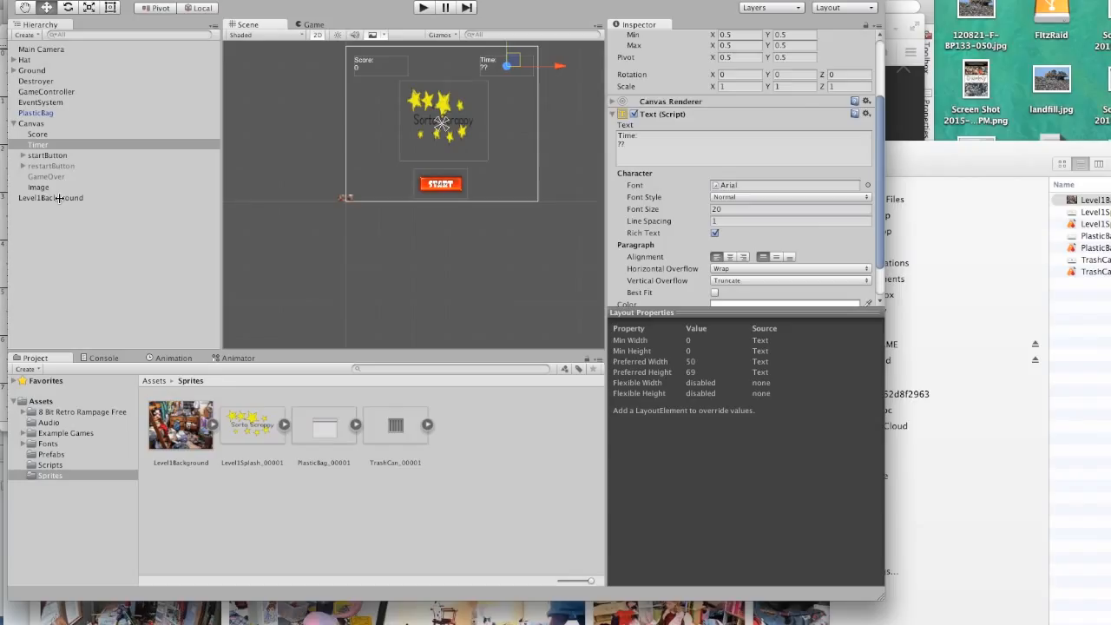
Scale the Level1Background sprite down to about 4.995 in X and 3.506 in Y.
click(52, 198)
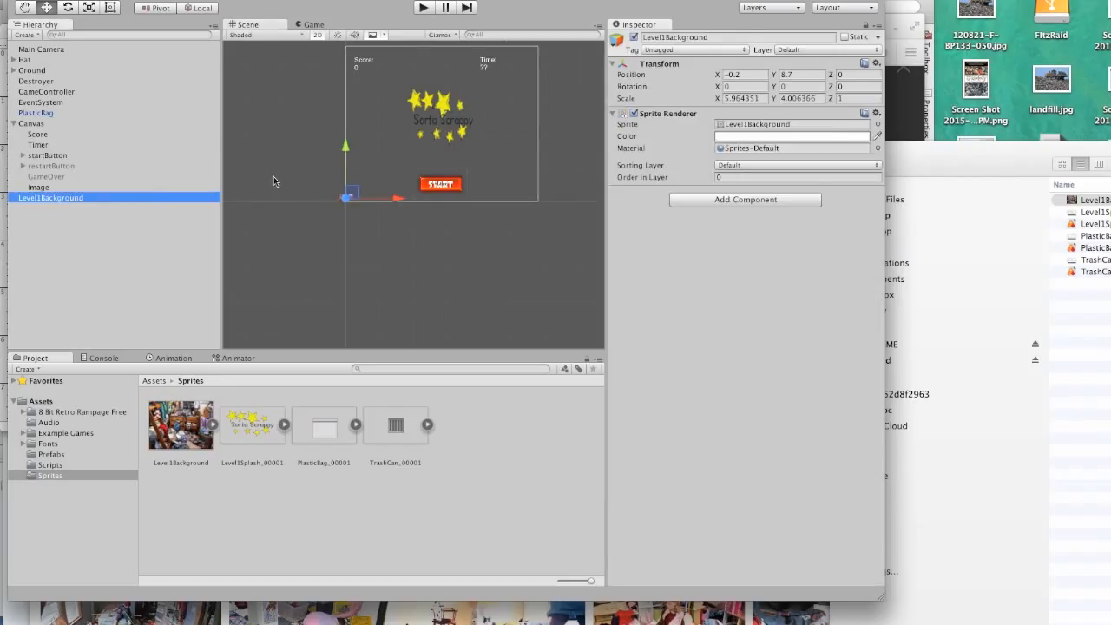
click(25, 8)
scroll(333, 208, up, 5)
drag(298, 197, 233, 119)
scroll(464, 206, up, 10)
drag(509, 259, 347, 191)
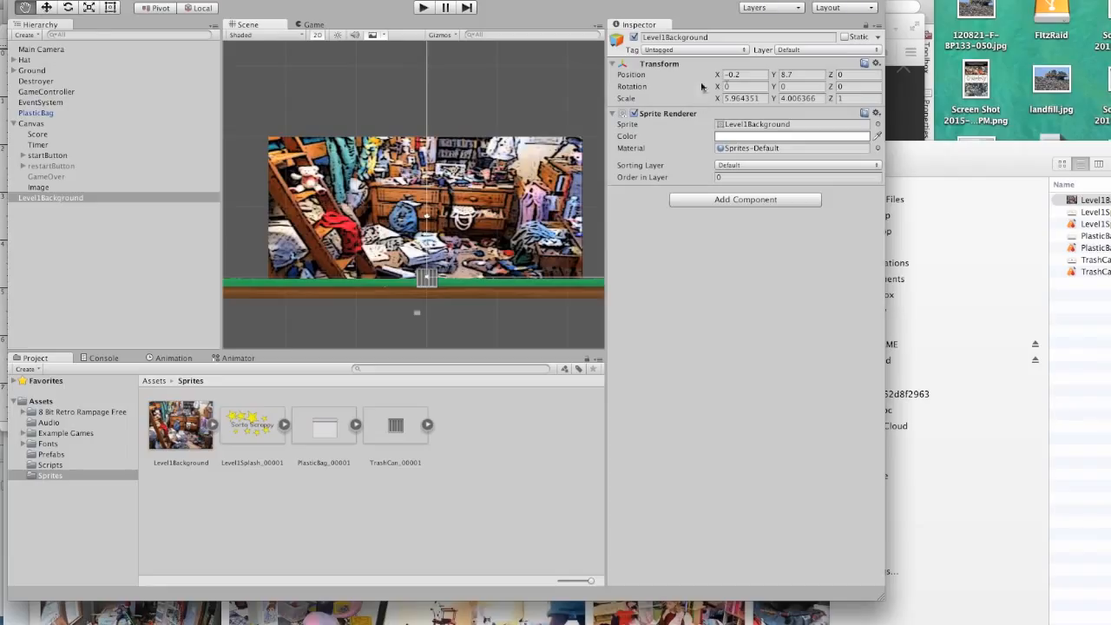
click(89, 10)
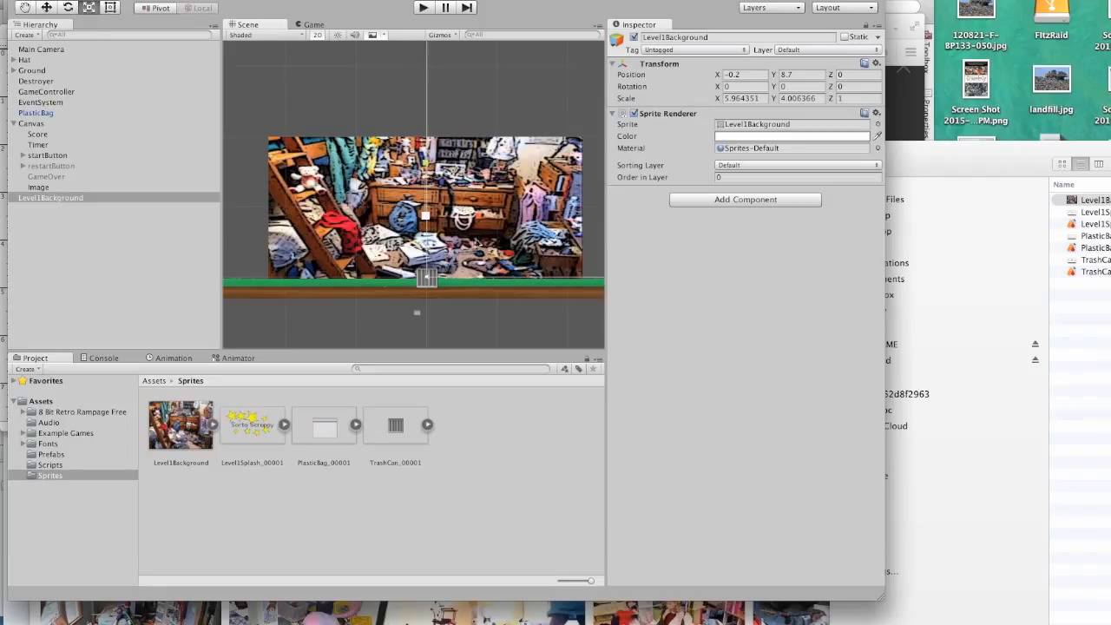
drag(425, 163, 429, 174)
drag(482, 220, 460, 221)
Move Level1Background down to Y 8.13 so it rests on the ground, and briefly run the game to check its fit.
key(w)
drag(438, 213, 438, 217)
click(422, 9)
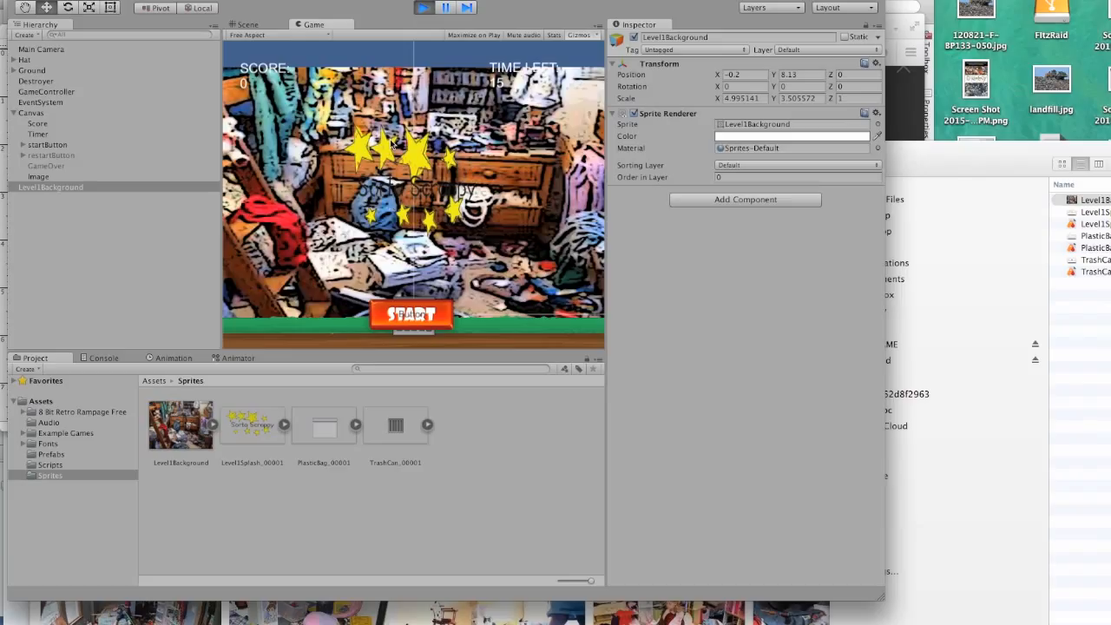
click(424, 8)
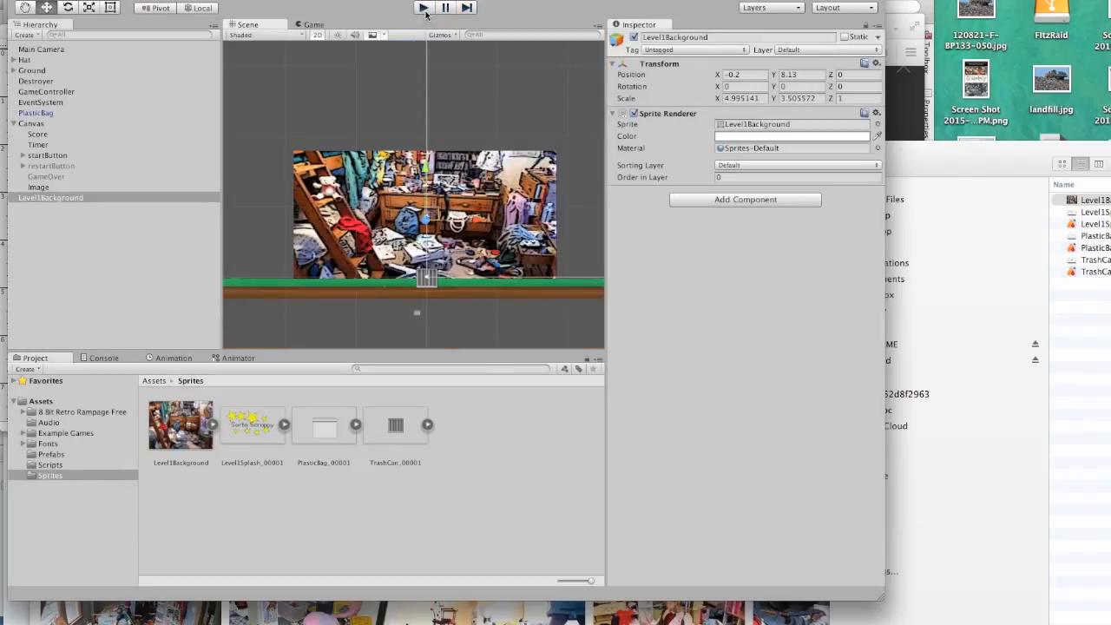